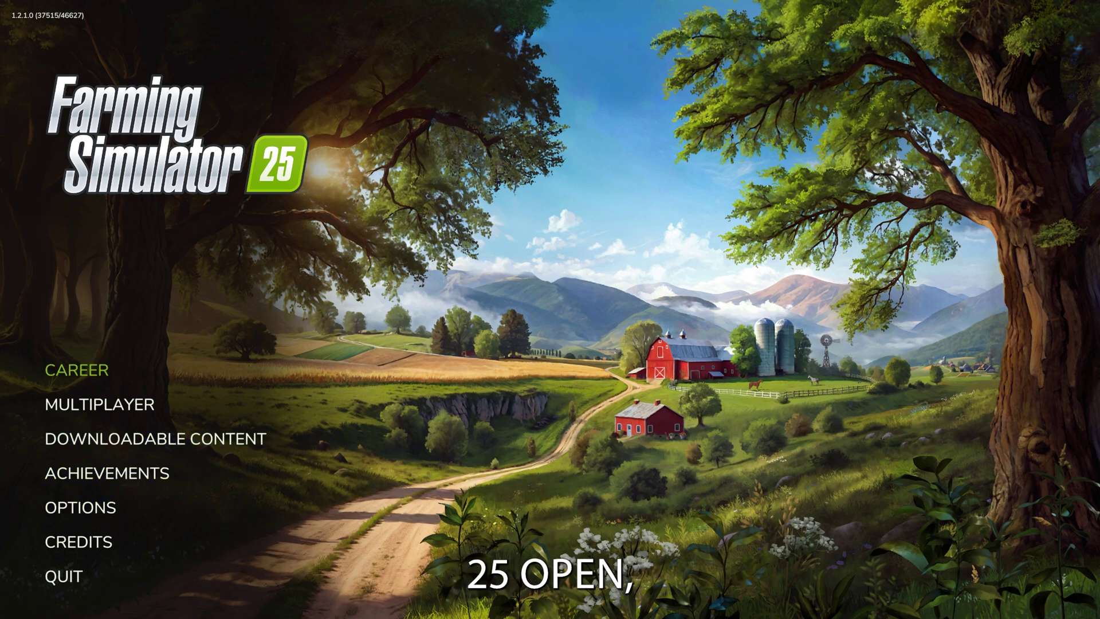
# - Open the game's options and switch from the general settings to the display settings
pyautogui.press('Down')
pyautogui.press('Down')
pyautogui.press('Down')
pyautogui.press('Down')
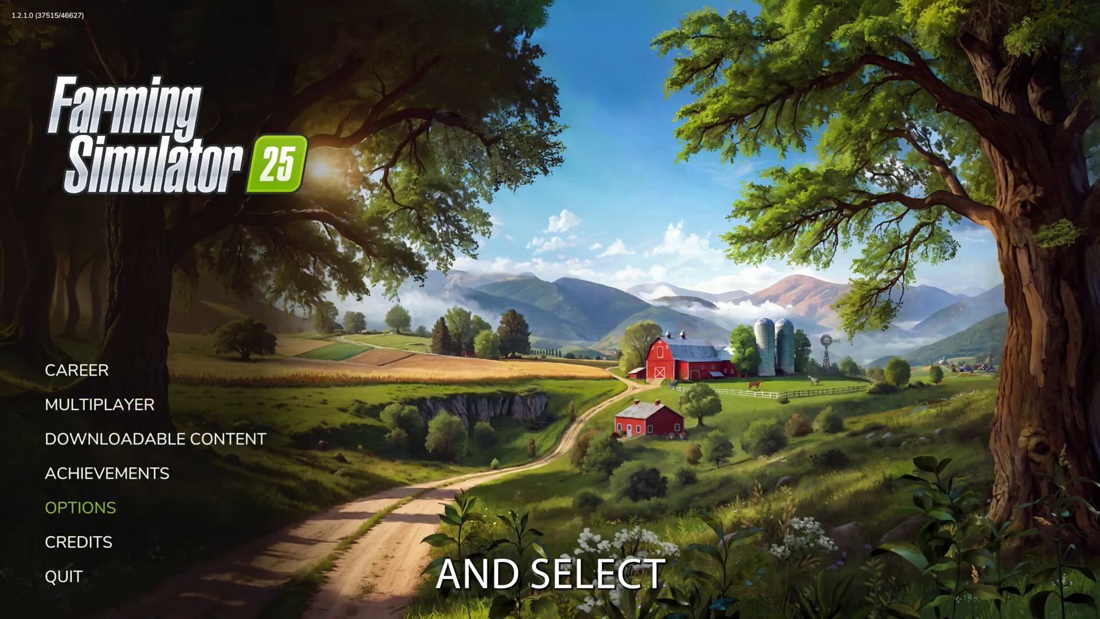
pyautogui.press('Return')
pyautogui.press('q')
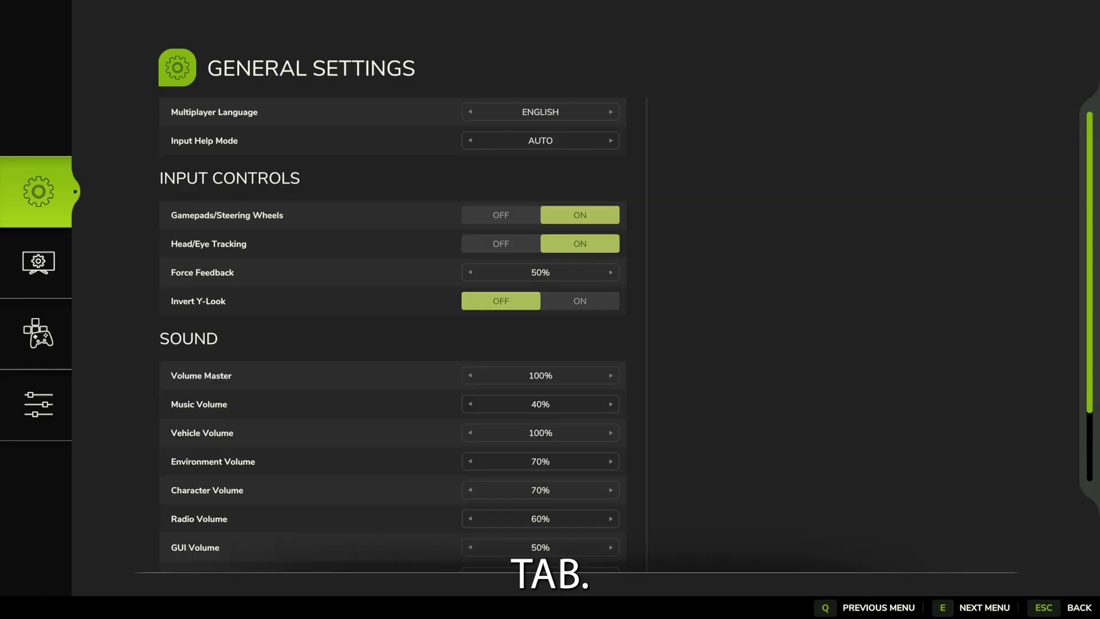
pyautogui.press('e')
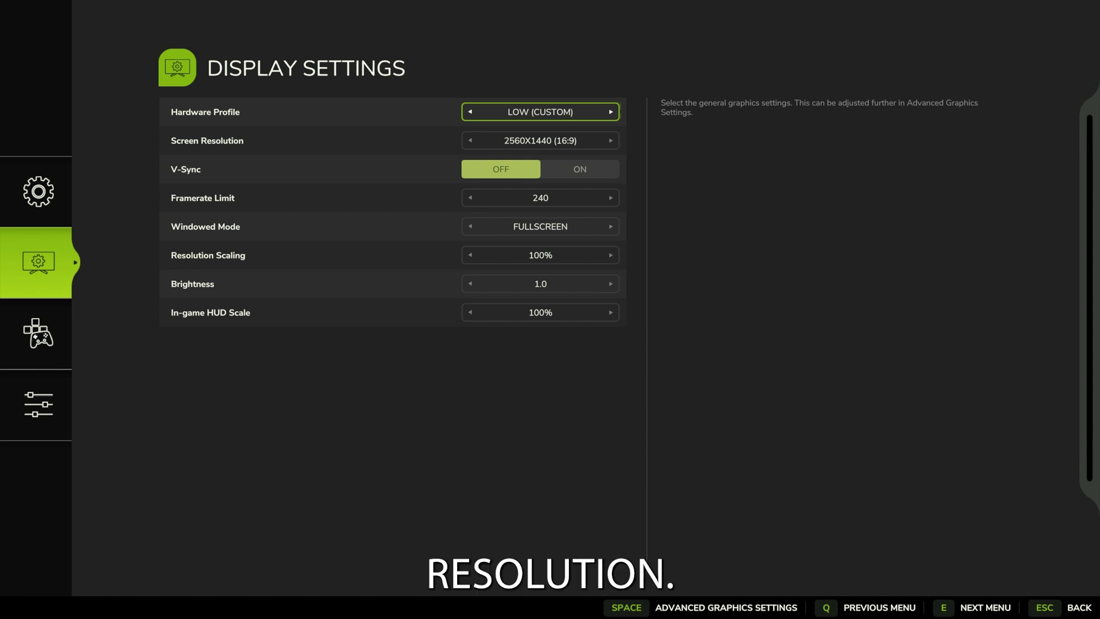
# - Try lower screen resolutions from 1920x1080 down to 1600x1024, and return to 2560x1440
pyautogui.press('Down')
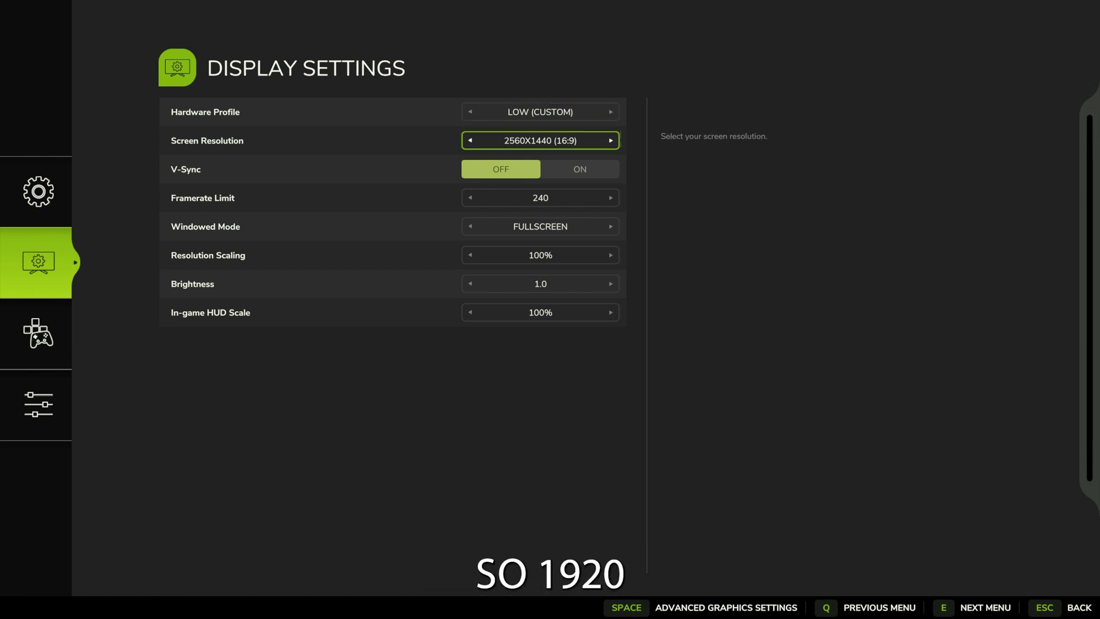
pyautogui.press('Left')
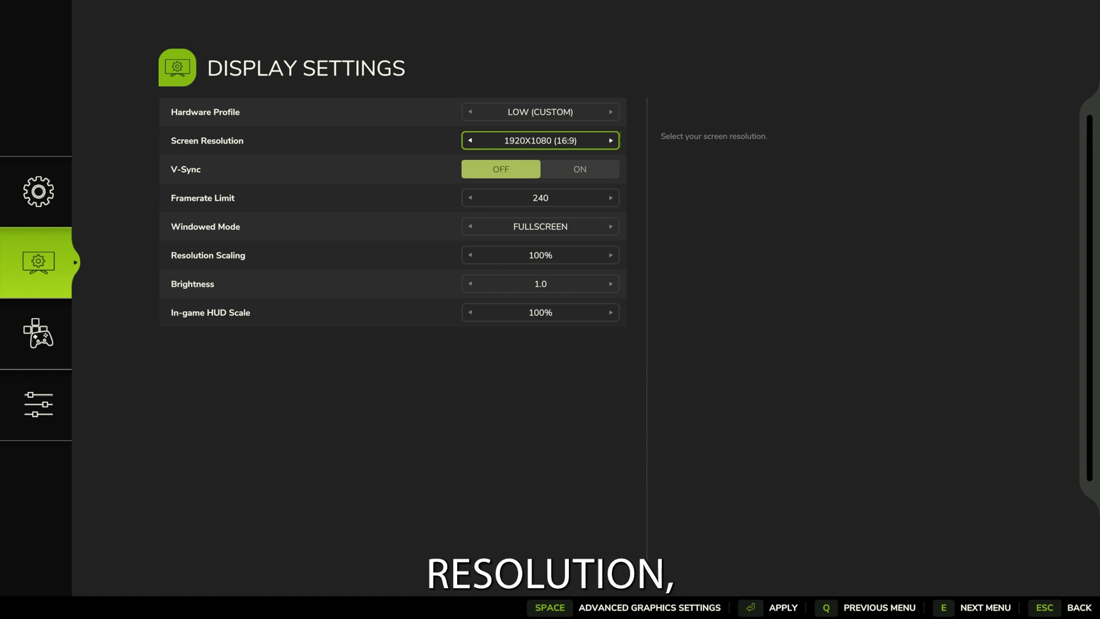
pyautogui.press('Left')
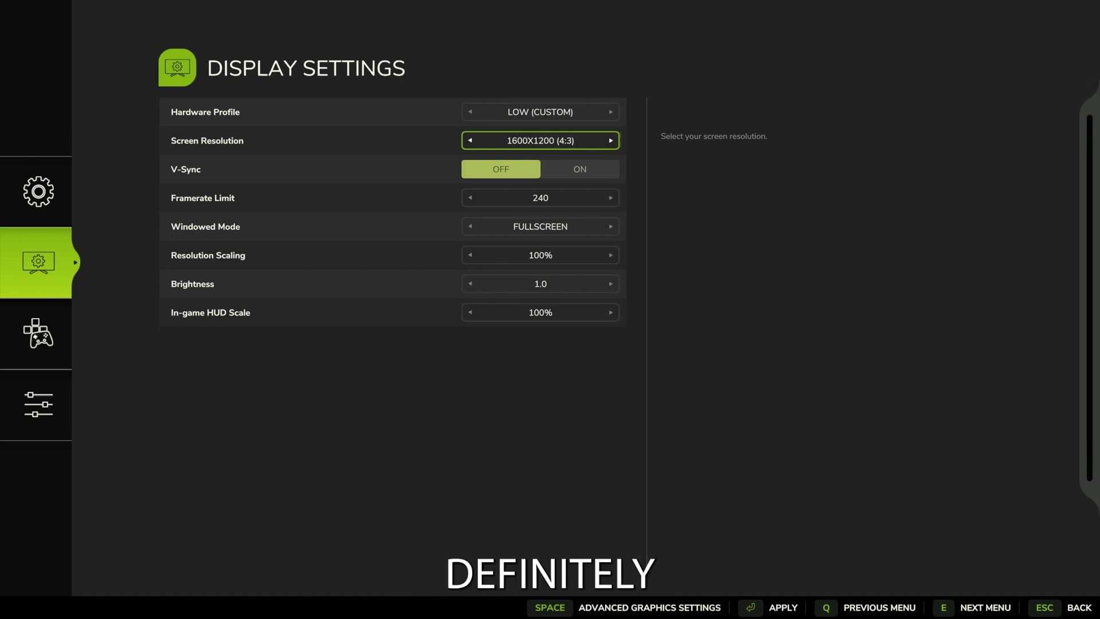
pyautogui.press('Left')
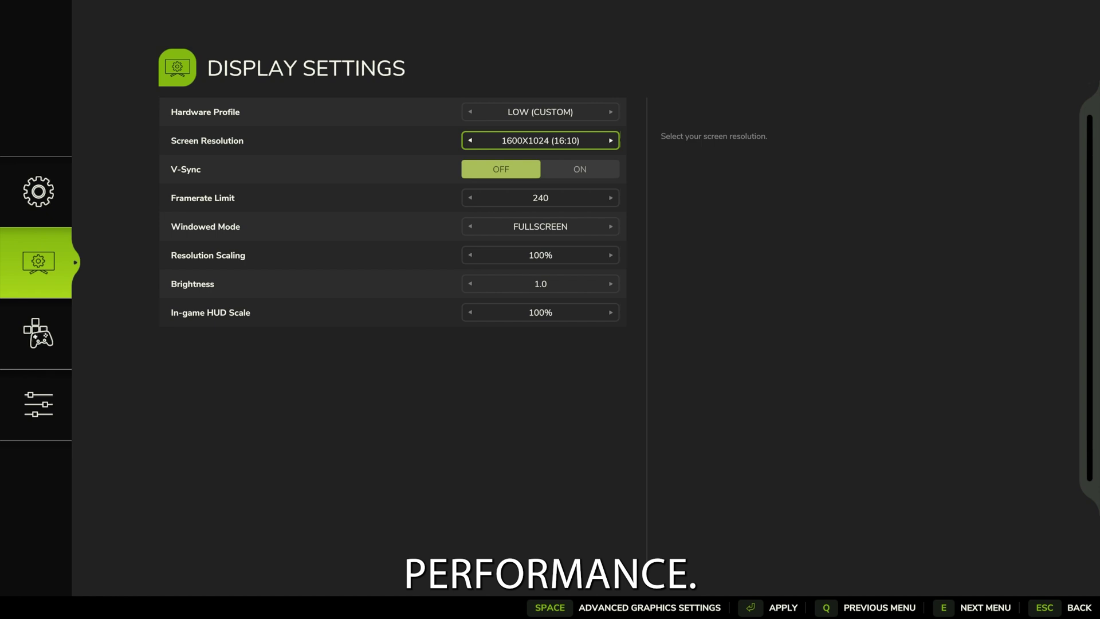
pyautogui.press('Right')
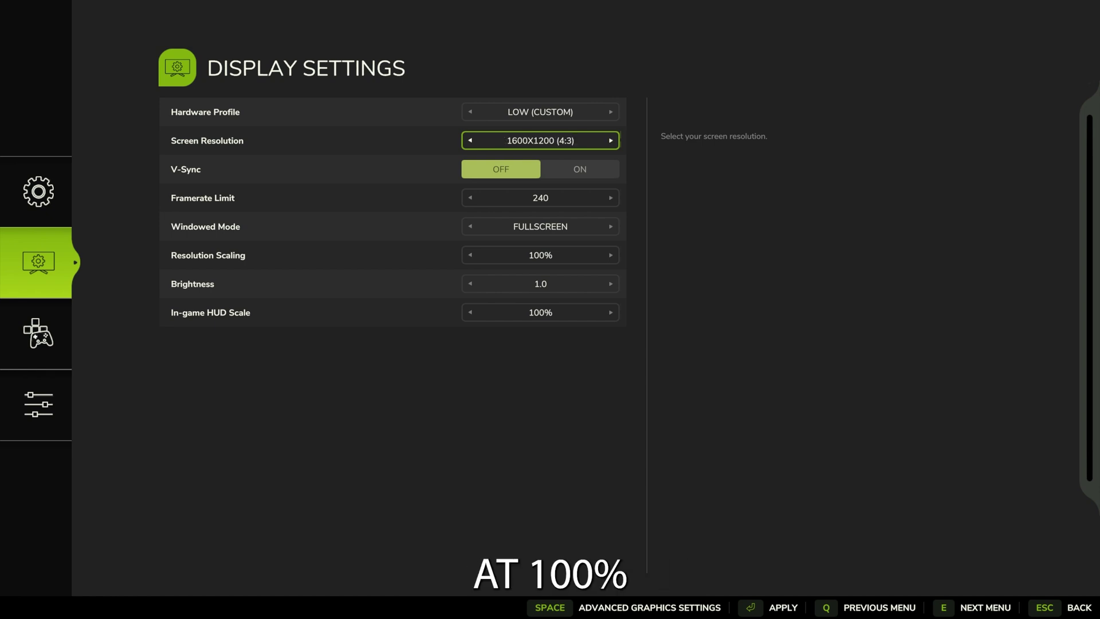
pyautogui.press('Right')
pyautogui.press('Right')
pyautogui.press('Right')
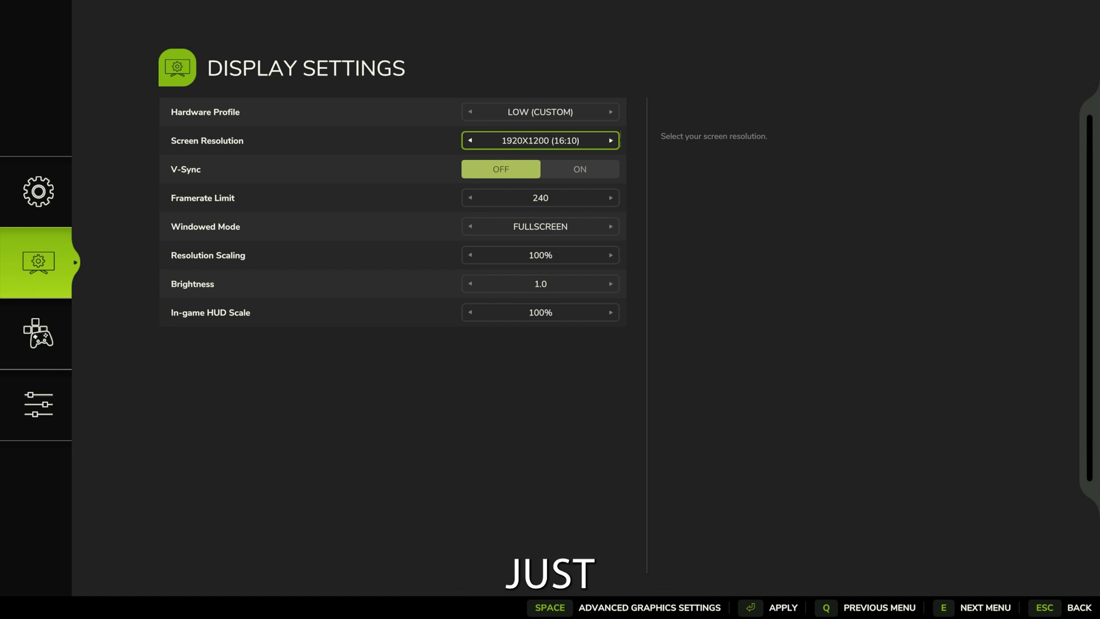
# - Review the Resolution Scaling, V-Sync and Framerate Limit display settings
pyautogui.press('Down')
pyautogui.press('Down')
pyautogui.press('Down')
pyautogui.press('Down')
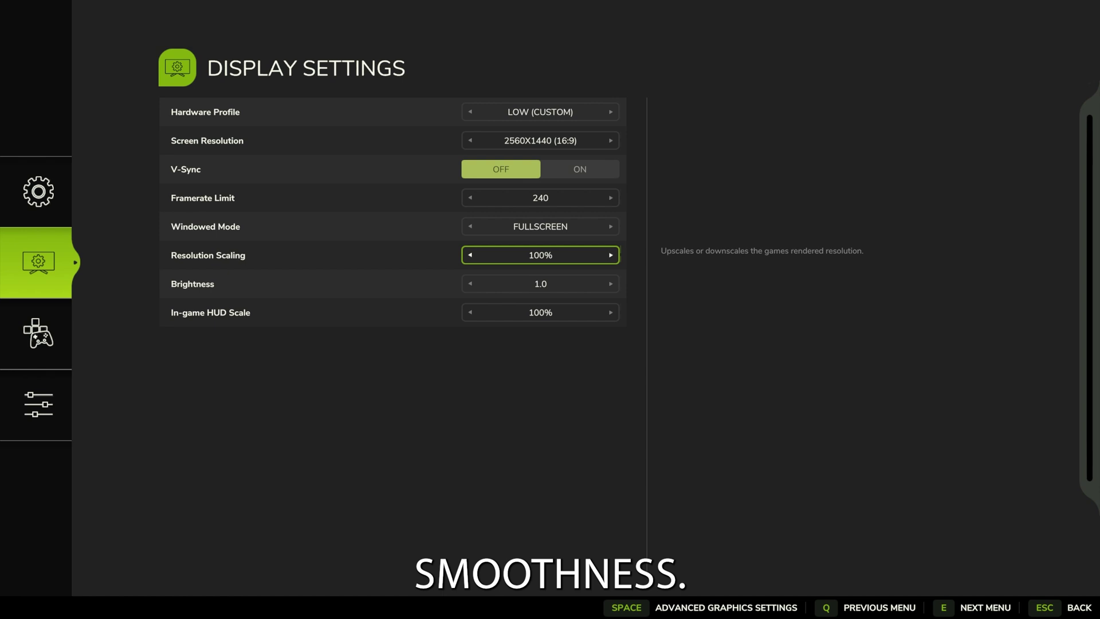
pyautogui.press('Up')
pyautogui.press('Up')
pyautogui.press('Up')
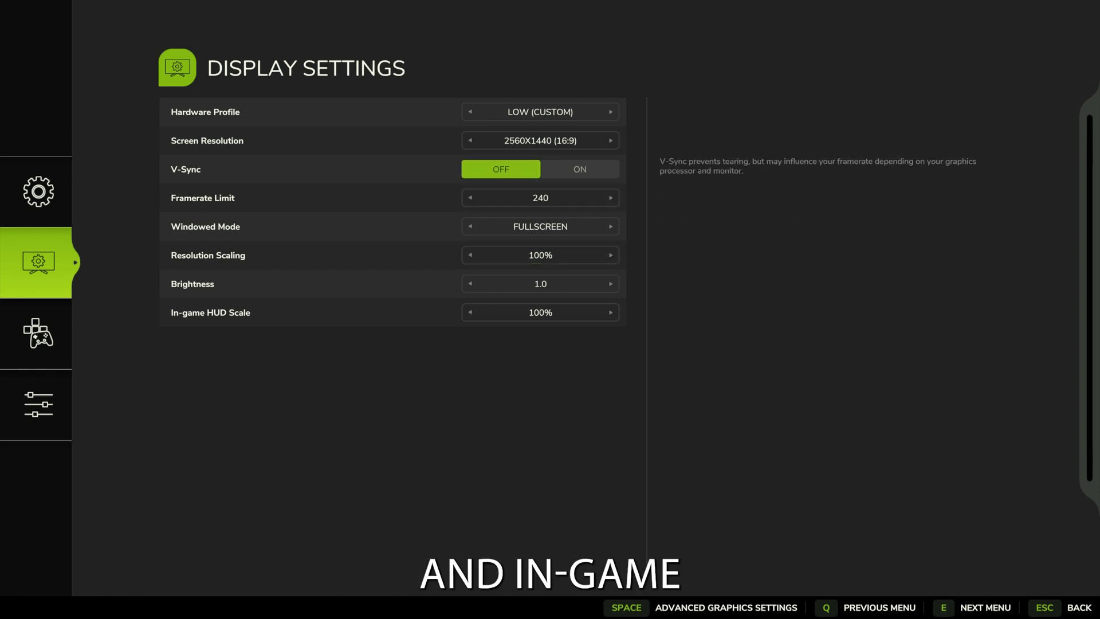
pyautogui.click(540, 197)
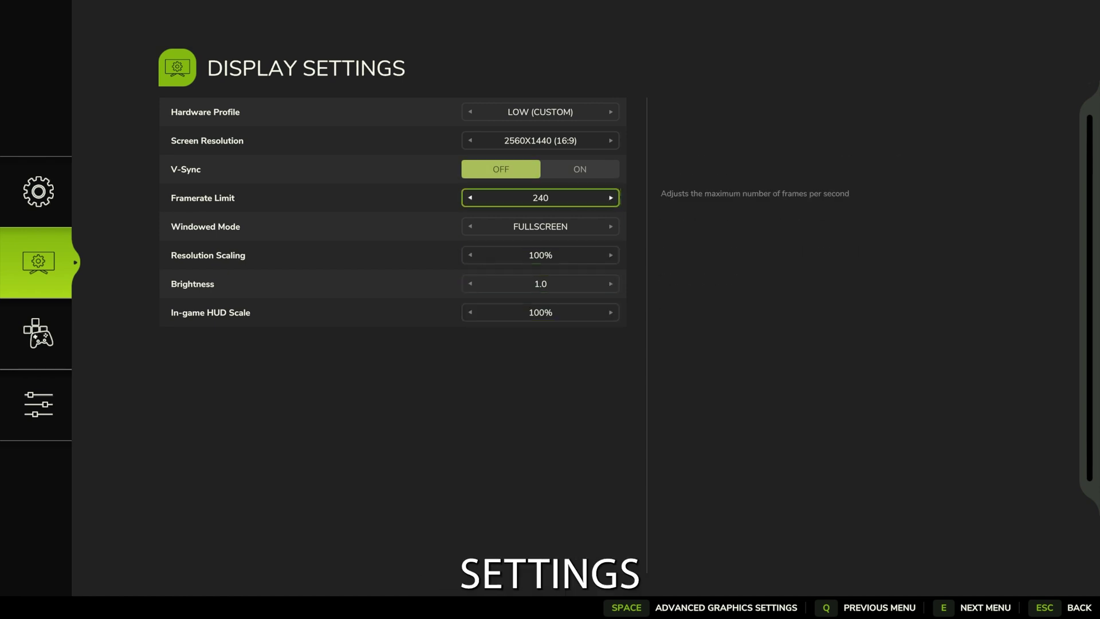
pyautogui.press('Up')
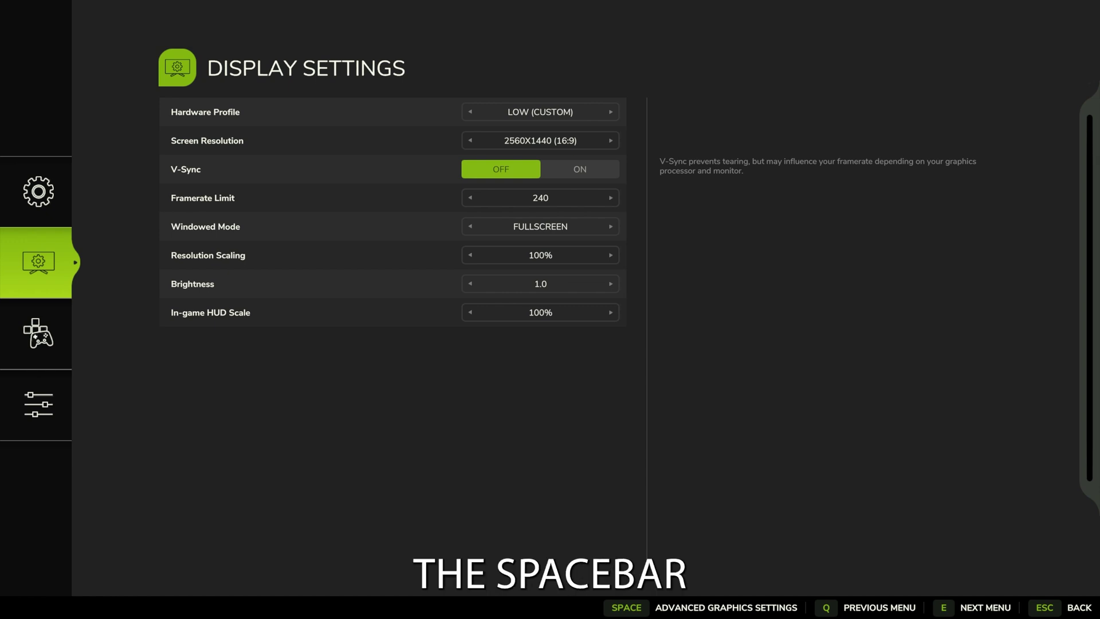
# - Open the advanced graphics settings and go to the Hardware Profile option
pyautogui.click(540, 312)
pyautogui.press('space')
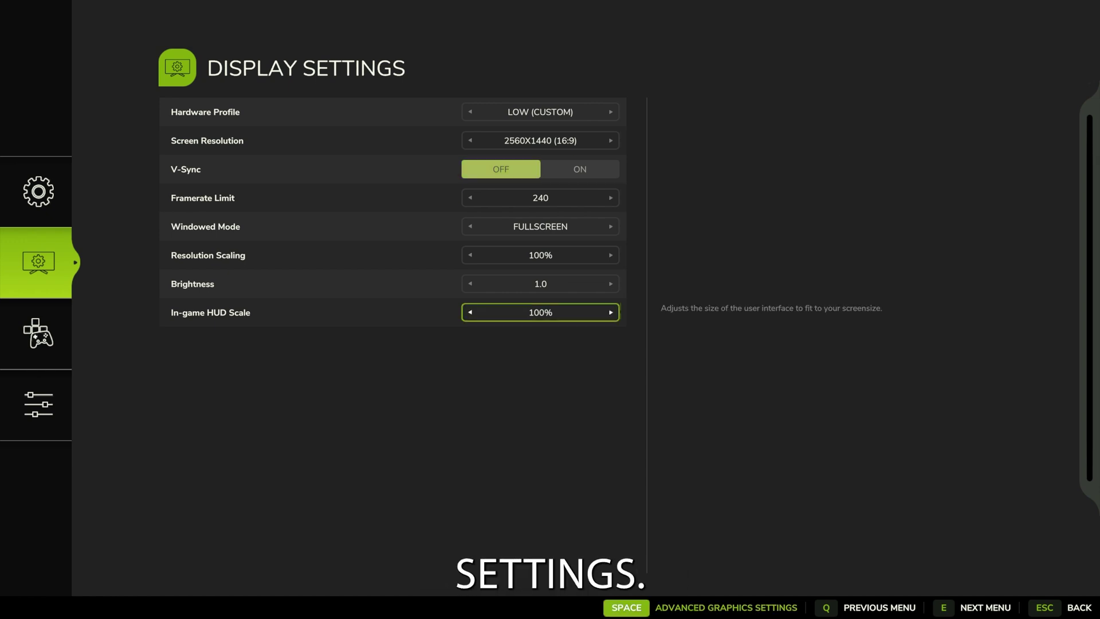
pyautogui.press('space')
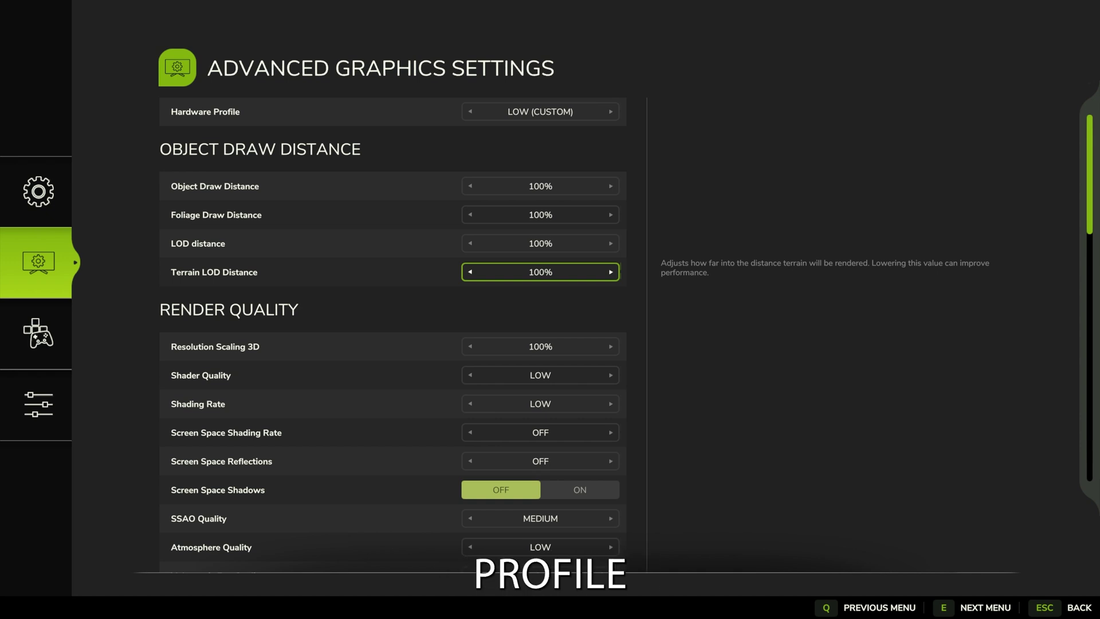
pyautogui.press('Up')
pyautogui.press('Up')
pyautogui.press('Up')
pyautogui.press('Up')
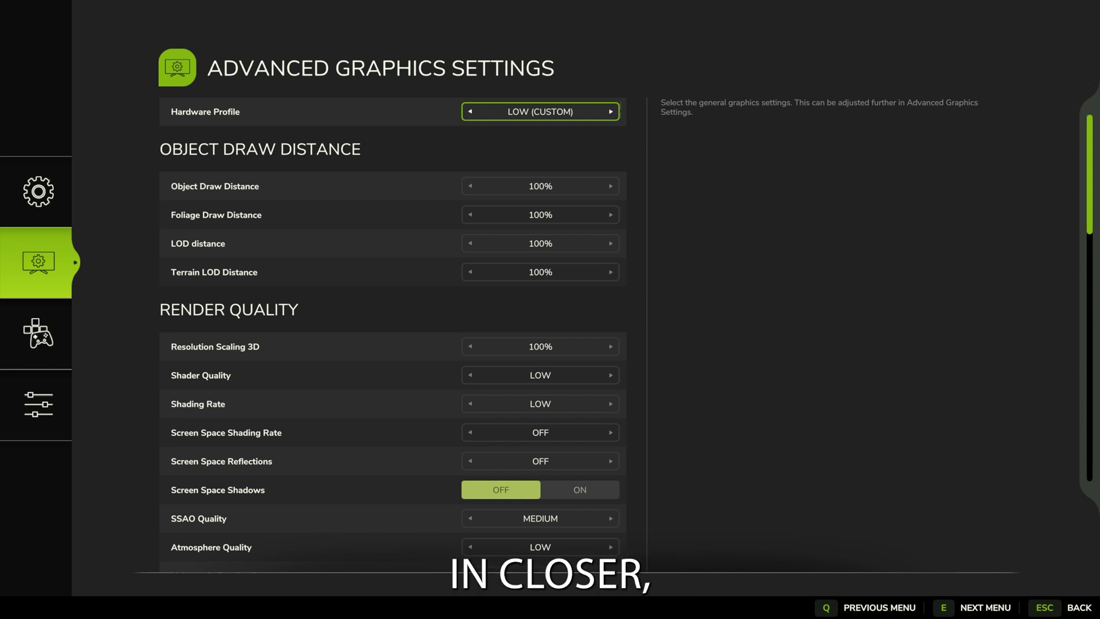
# - Lower the Object Draw Distance to 80%
pyautogui.press('Down')
pyautogui.press('Left')
pyautogui.press('Left')
pyautogui.press('Left')
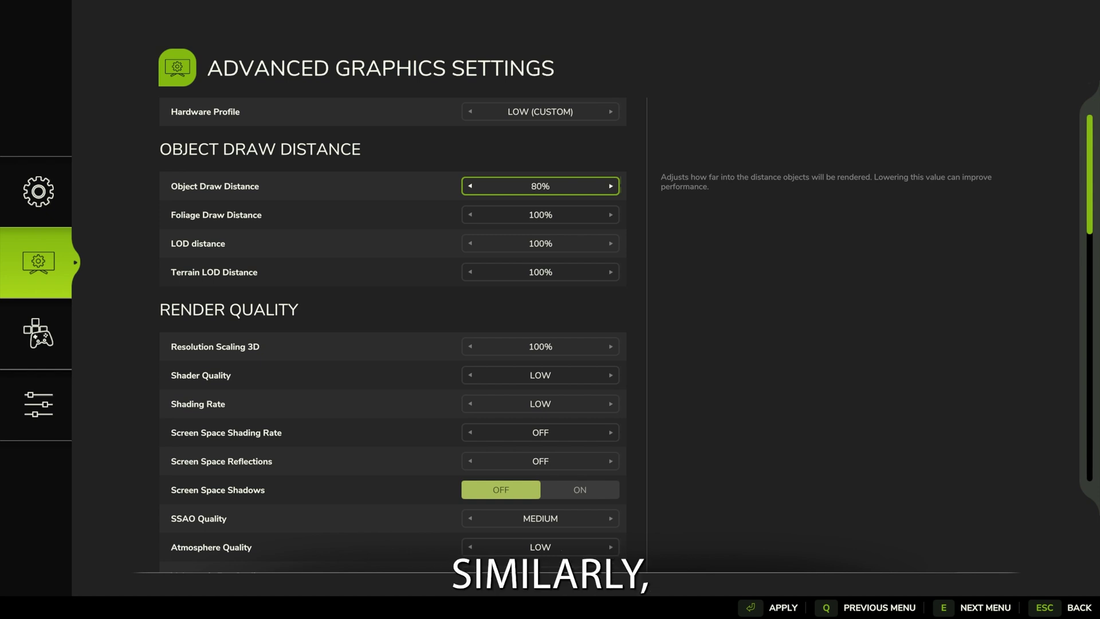
# - Lower the Foliage Draw Distance to 70% and the Object Draw Distance to 75%
pyautogui.press('Down')
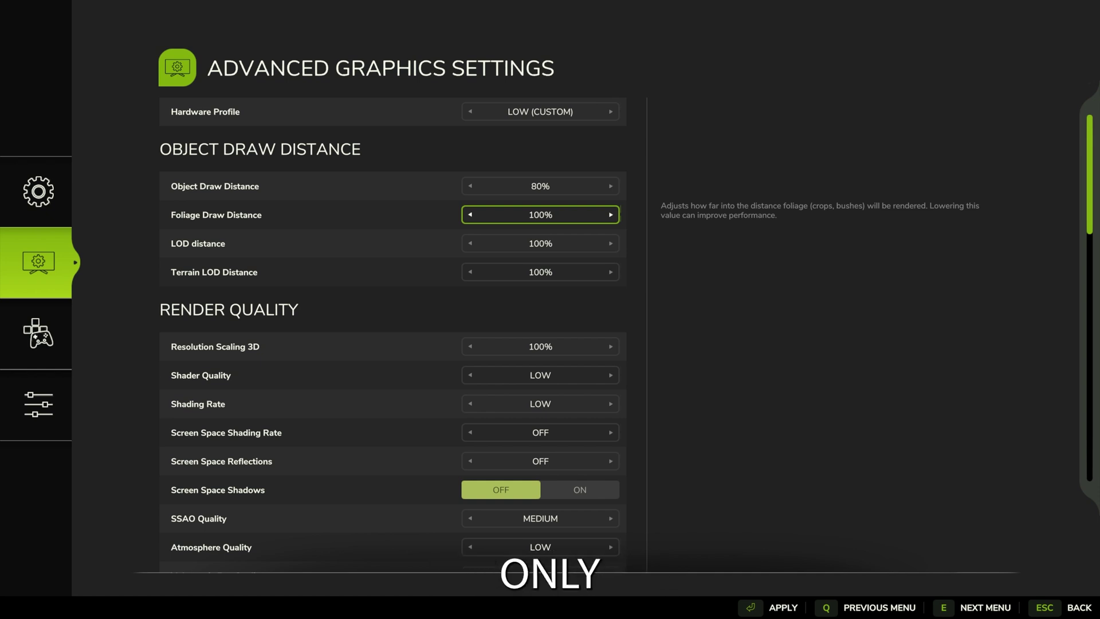
pyautogui.press('Left')
pyautogui.press('Left')
pyautogui.press('Left')
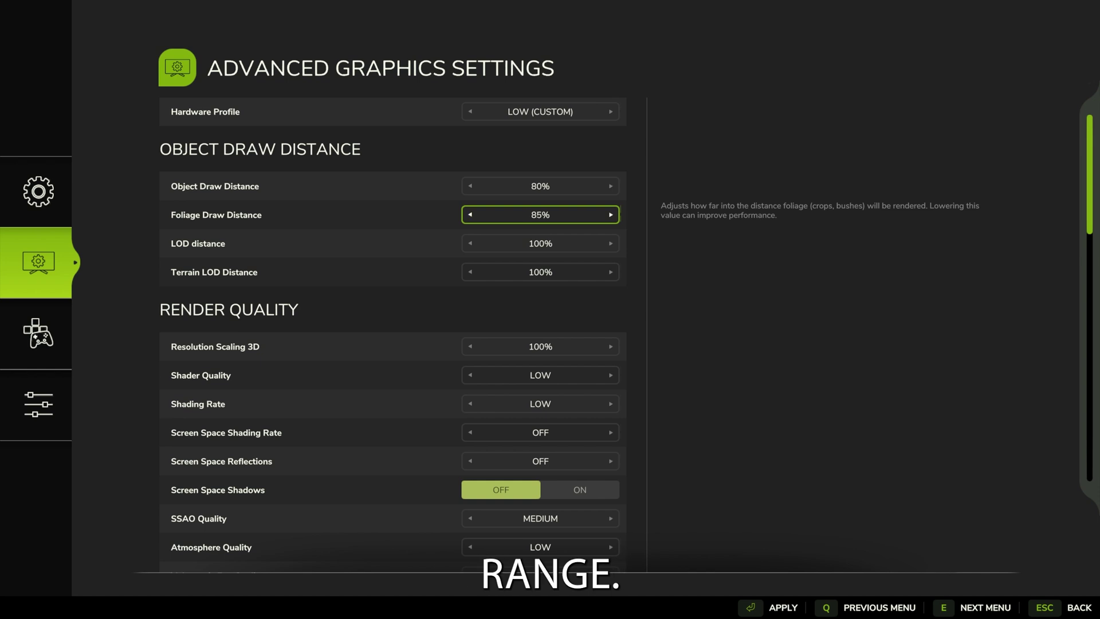
pyautogui.press('Left')
pyautogui.press('Left')
pyautogui.press('Up')
pyautogui.press('Left')
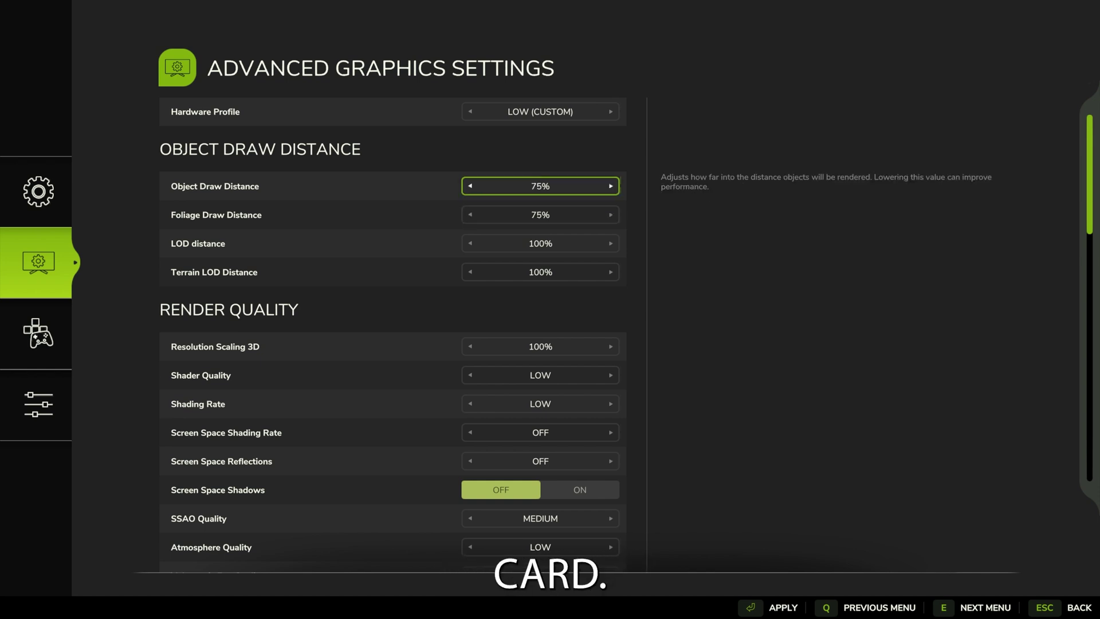
pyautogui.press('Down')
# - Lower the LOD distance for objects to 55%
pyautogui.press('Left')
pyautogui.press('Down')
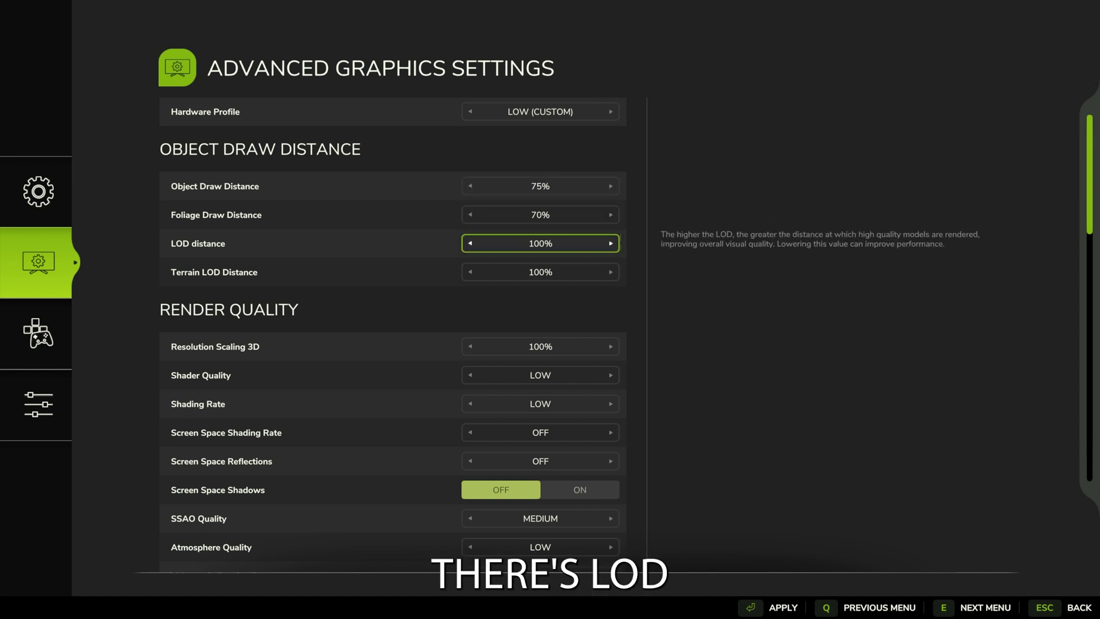
pyautogui.press('Left')
pyautogui.press('Left')
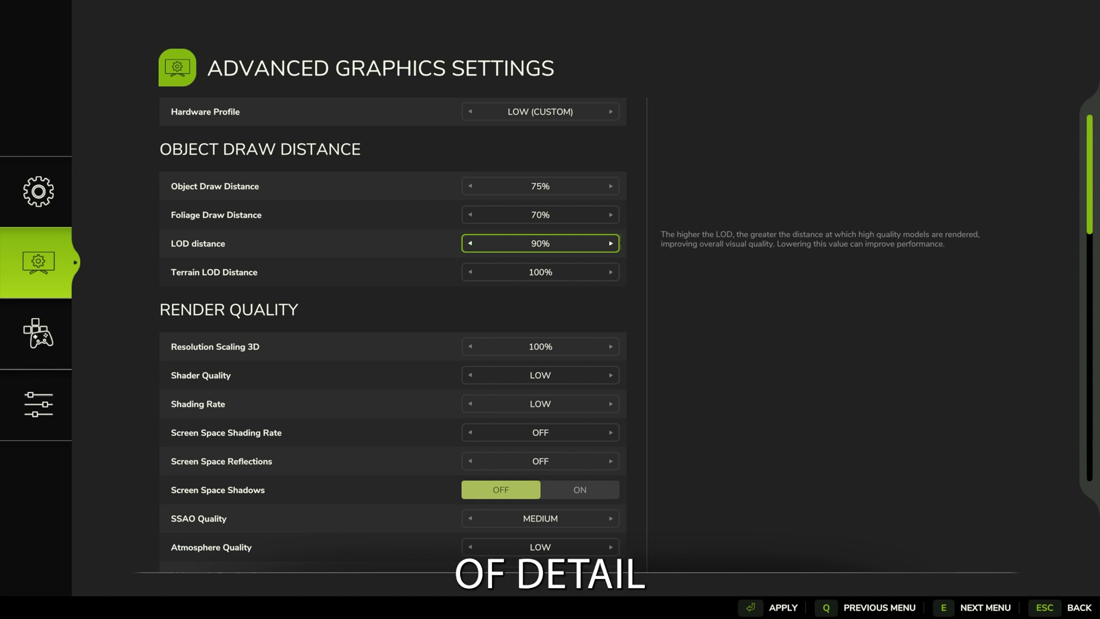
pyautogui.press('Left')
pyautogui.press('Left')
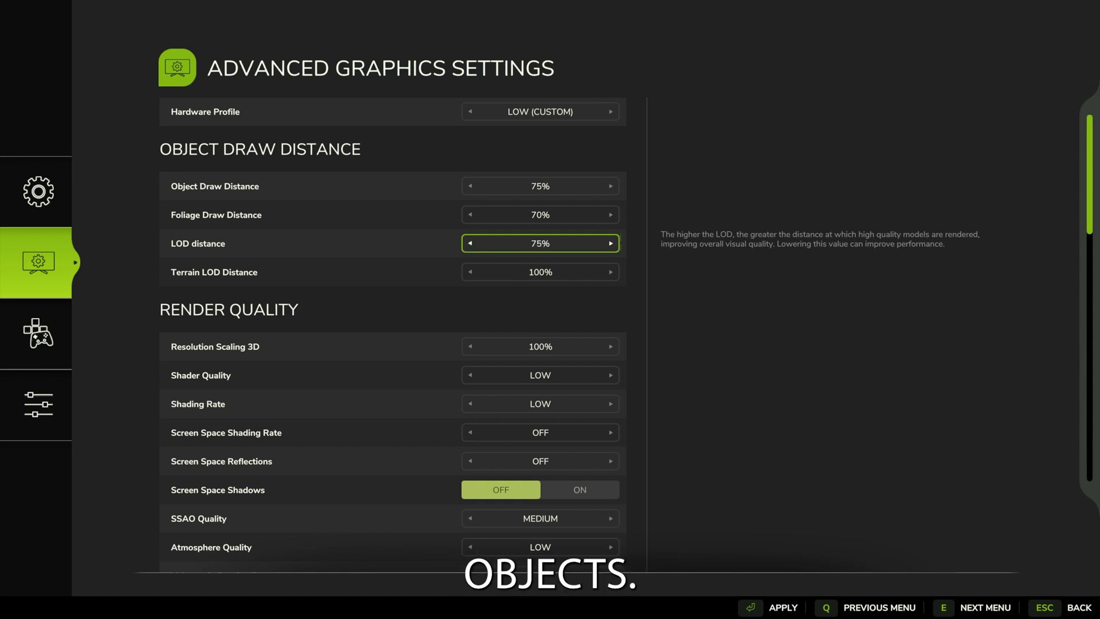
pyautogui.press('Left')
pyautogui.press('Left')
pyautogui.press('Left')
pyautogui.press('Left')
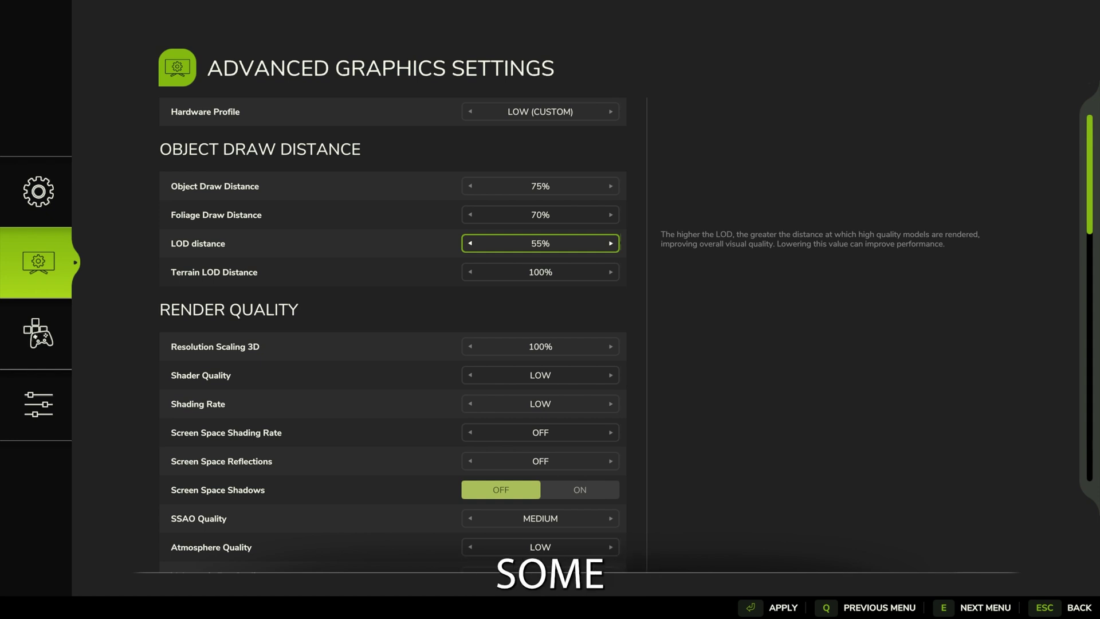
# - Lower the Terrain LOD Distance to 70%
pyautogui.press('Down')
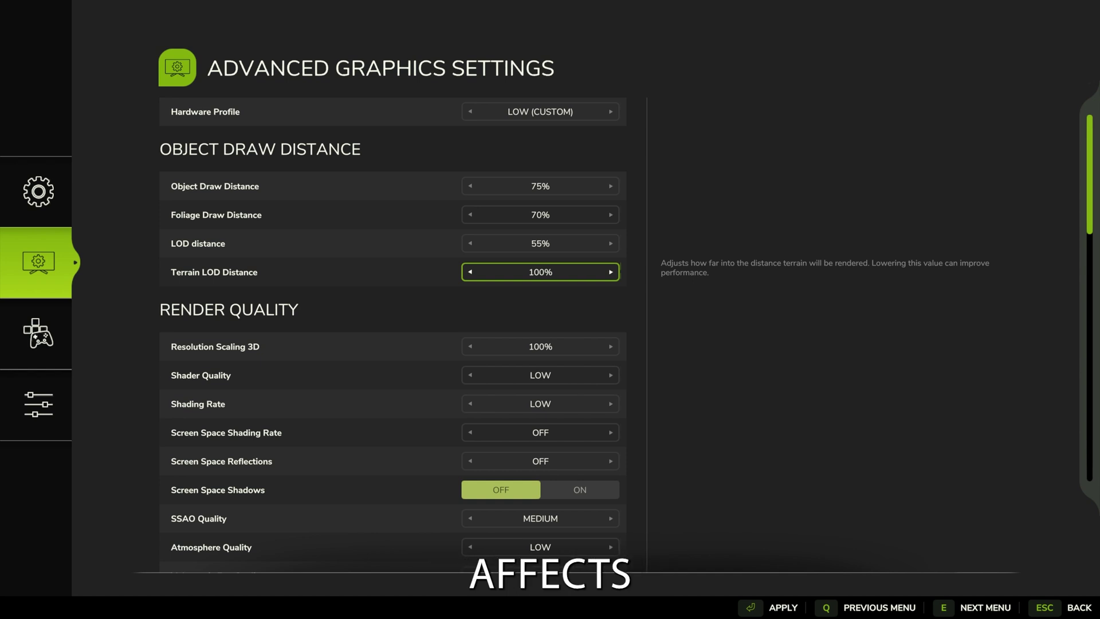
pyautogui.press('Left')
pyautogui.press('Left')
pyautogui.press('Left')
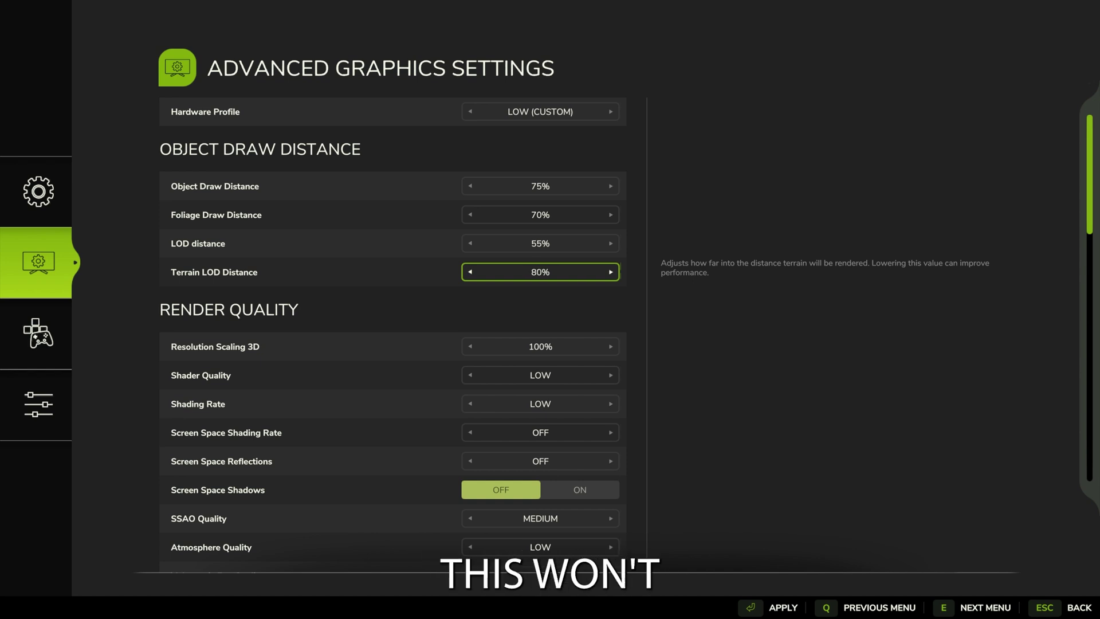
pyautogui.press('Left')
pyautogui.press('Left')
pyautogui.press('Left')
# - Raise the LOD distance for objects to 70%
pyautogui.press('Up')
pyautogui.press('Right')
pyautogui.press('Right')
pyautogui.press('Right')
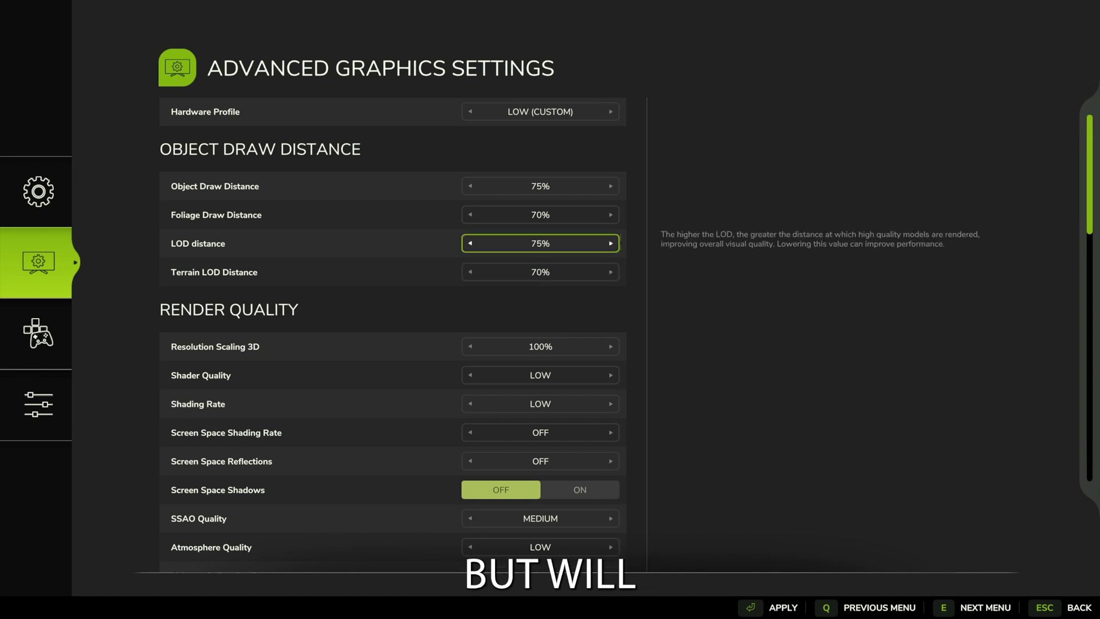
pyautogui.press('Down')
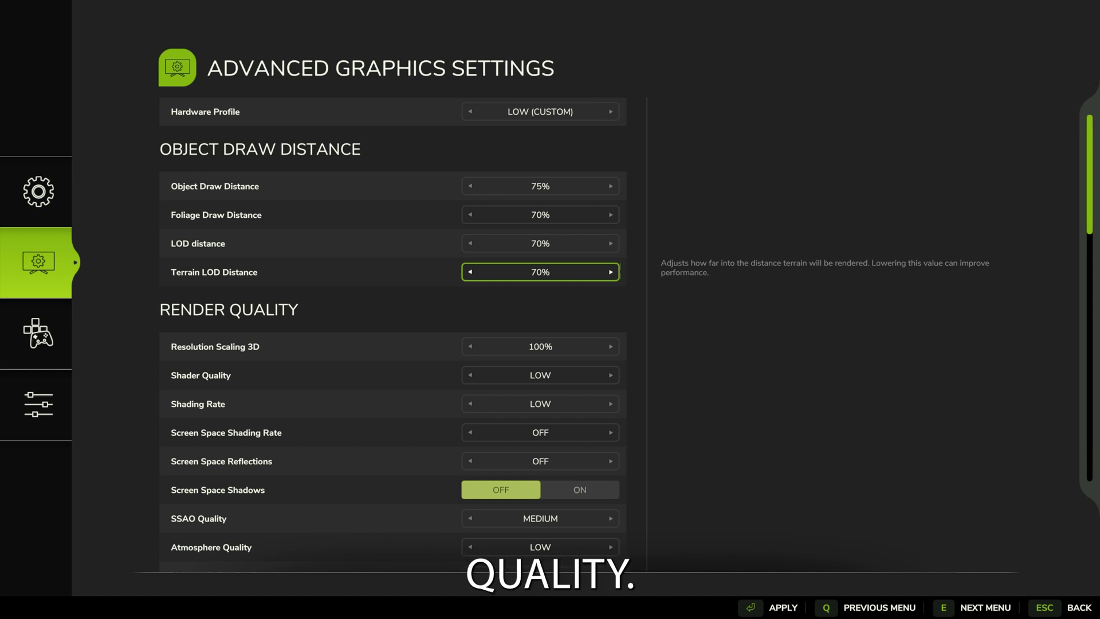
# - Set Resolution Scaling 3D under Render Quality to 90%
pyautogui.scroll(-4, 393, 335)
pyautogui.scroll(3, 393, 335)
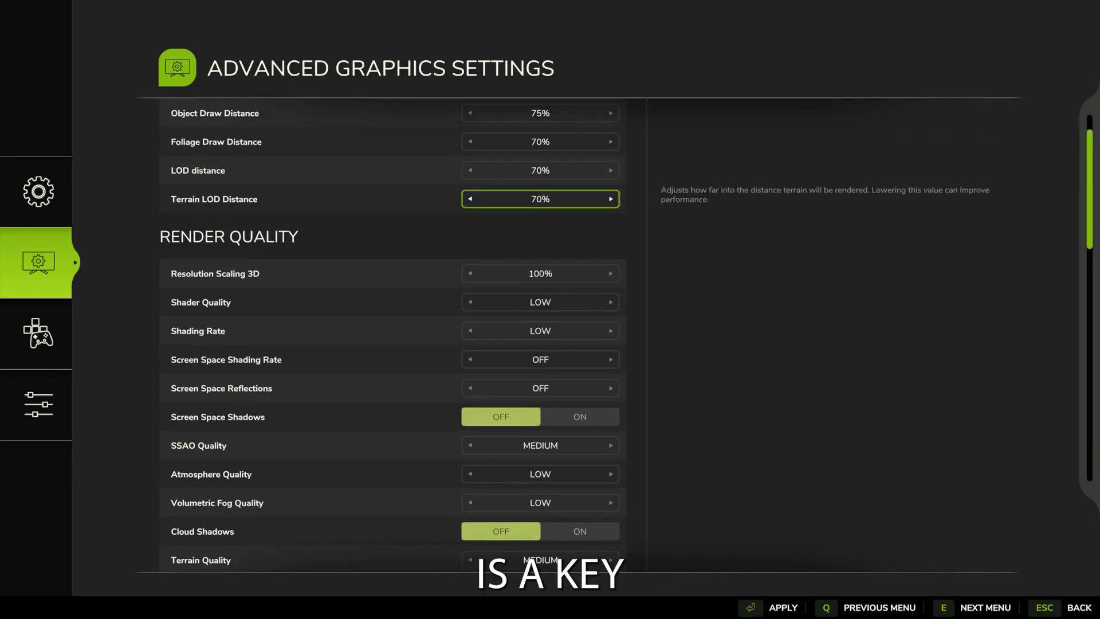
pyautogui.press('Down')
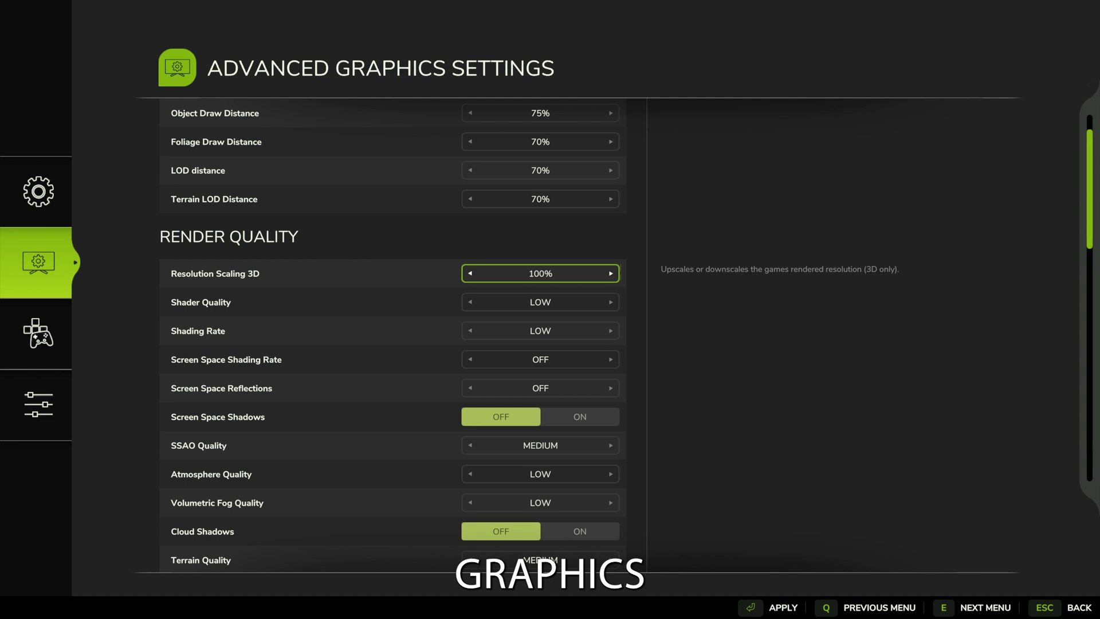
pyautogui.press('Left')
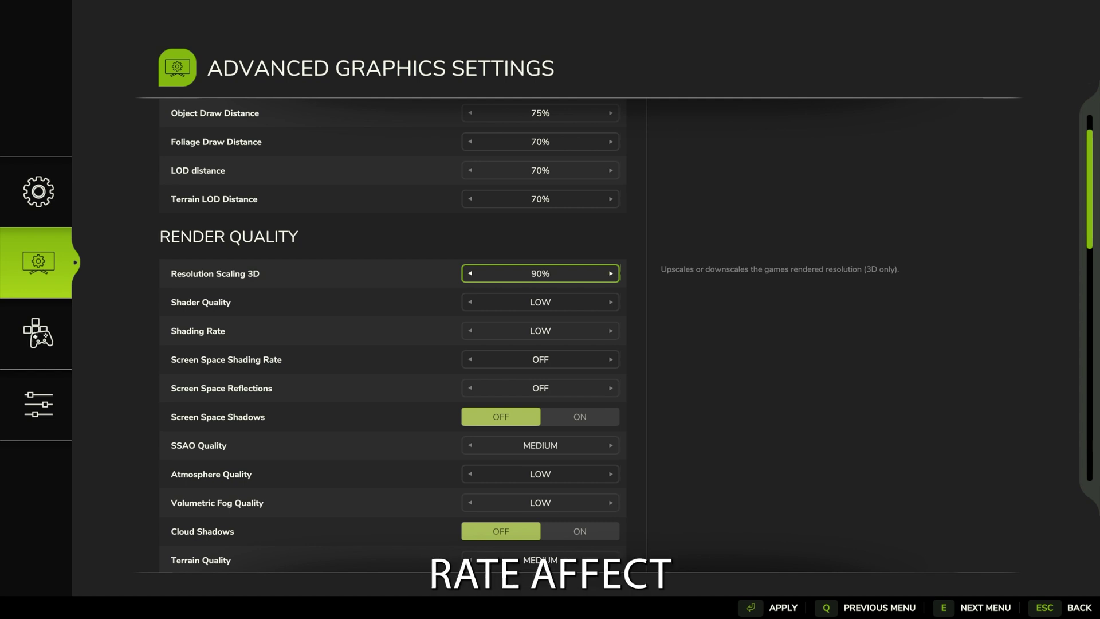
# - Compare the Shader Quality and Shading Rate options, and set Shader Quality to Medium
pyautogui.press('Down')
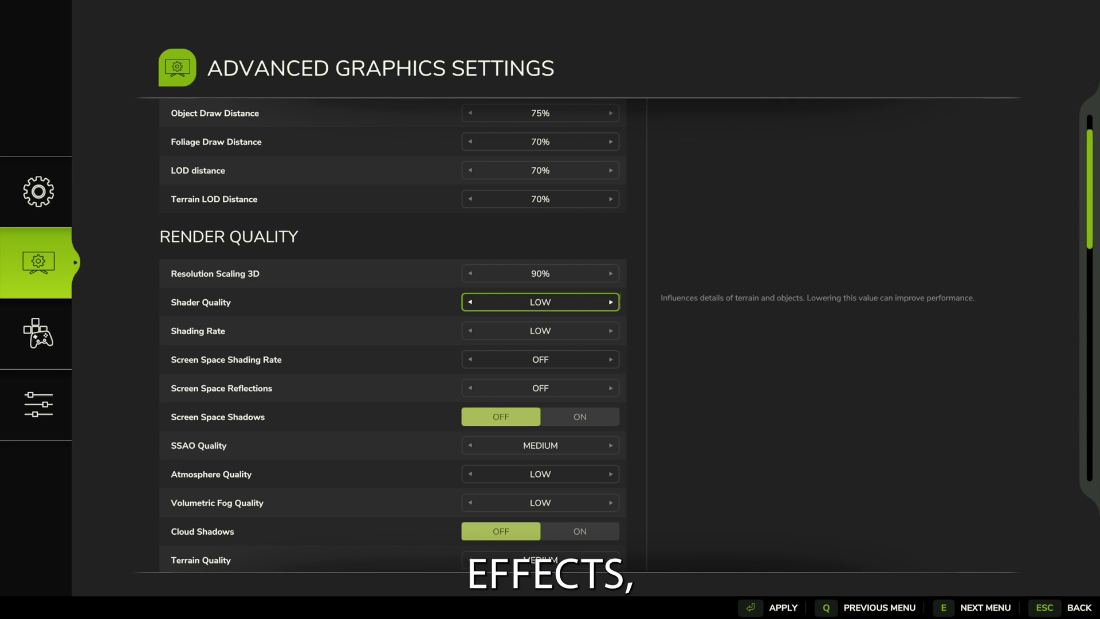
pyautogui.press('Down')
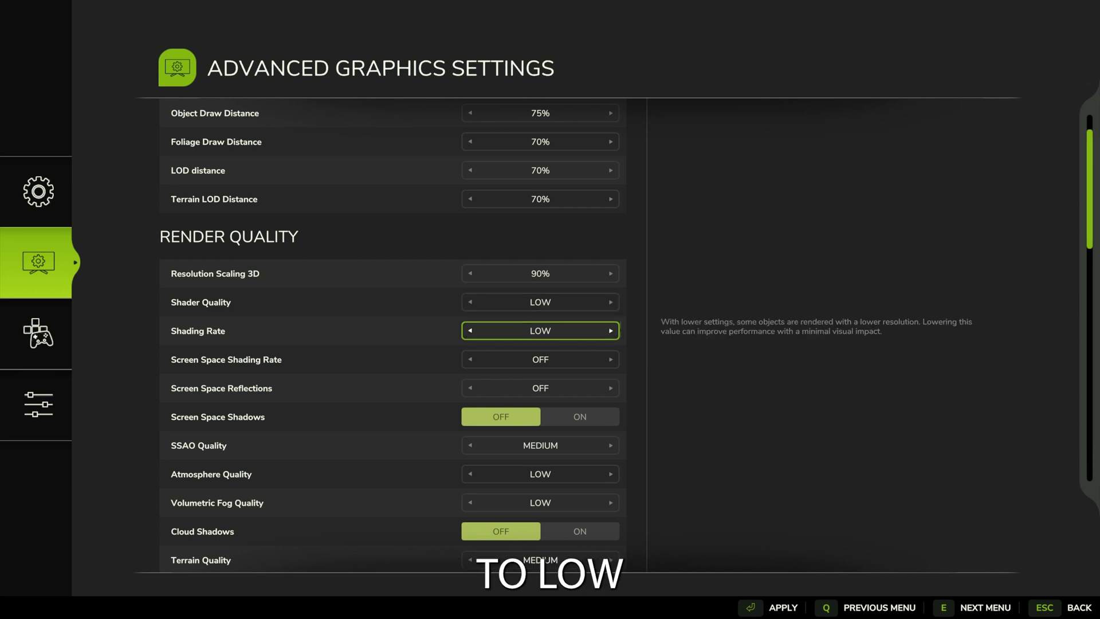
pyautogui.press('Up')
pyautogui.press('Down')
pyautogui.press('Up')
pyautogui.press('Down')
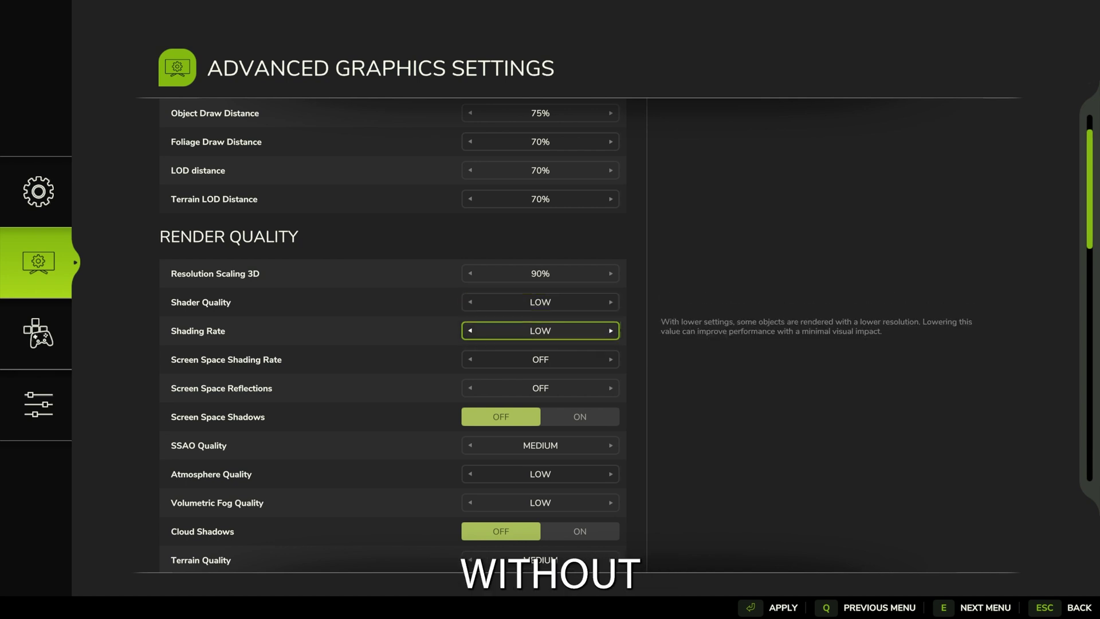
pyautogui.press('Up')
pyautogui.press('Right')
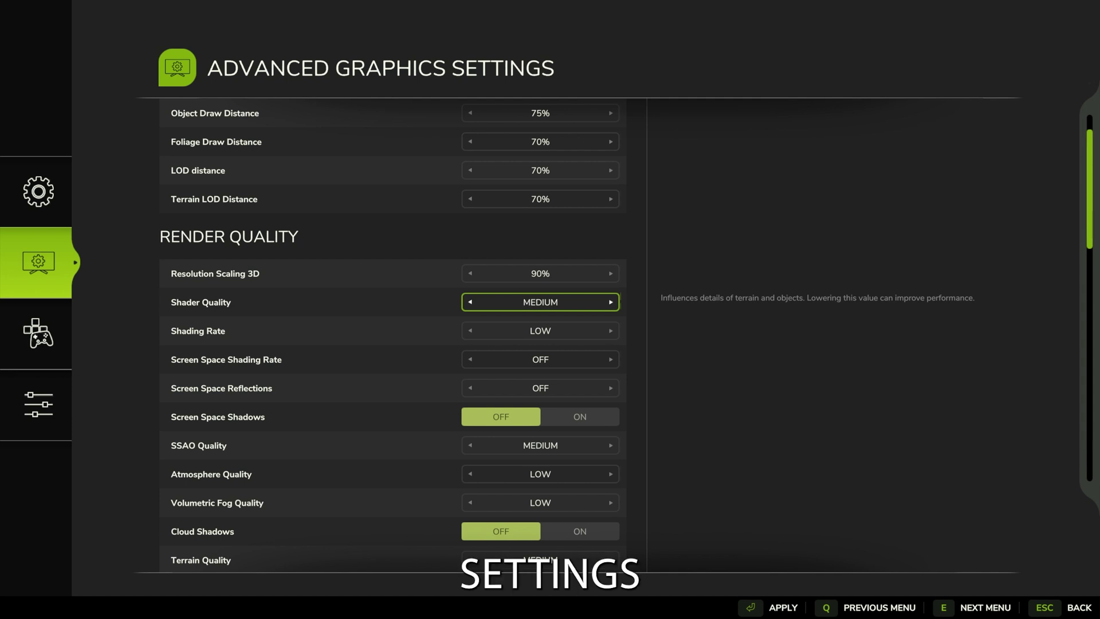
# - Lower Shader Quality under Render Quality to Low
pyautogui.press('Left')
pyautogui.press('Down')
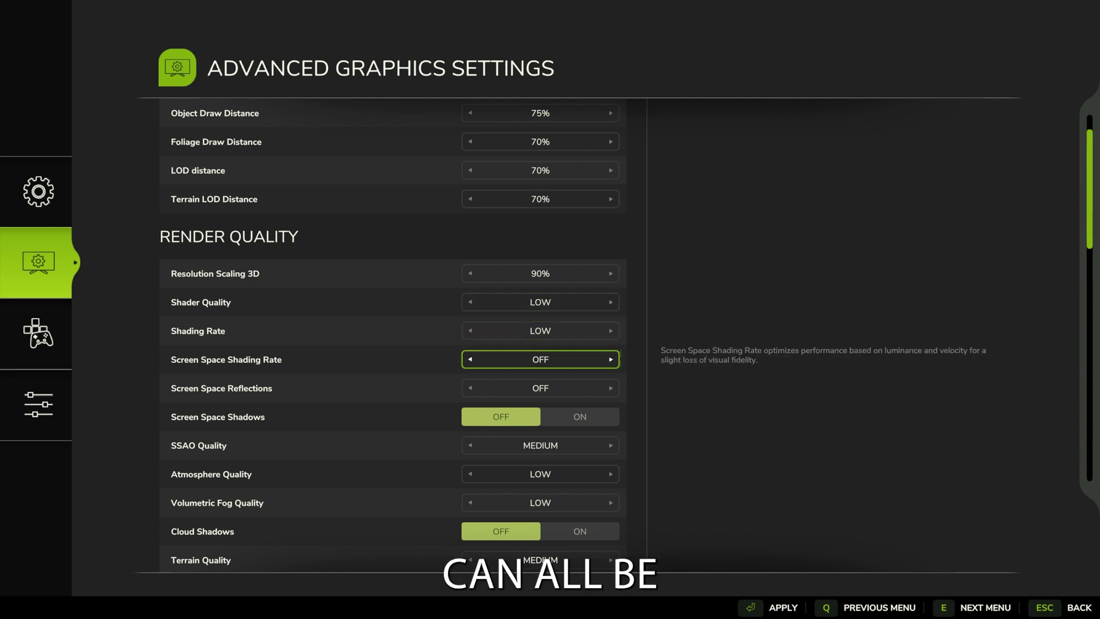
pyautogui.press('Down')
pyautogui.press('Down')
pyautogui.press('Up')
pyautogui.press('Up')
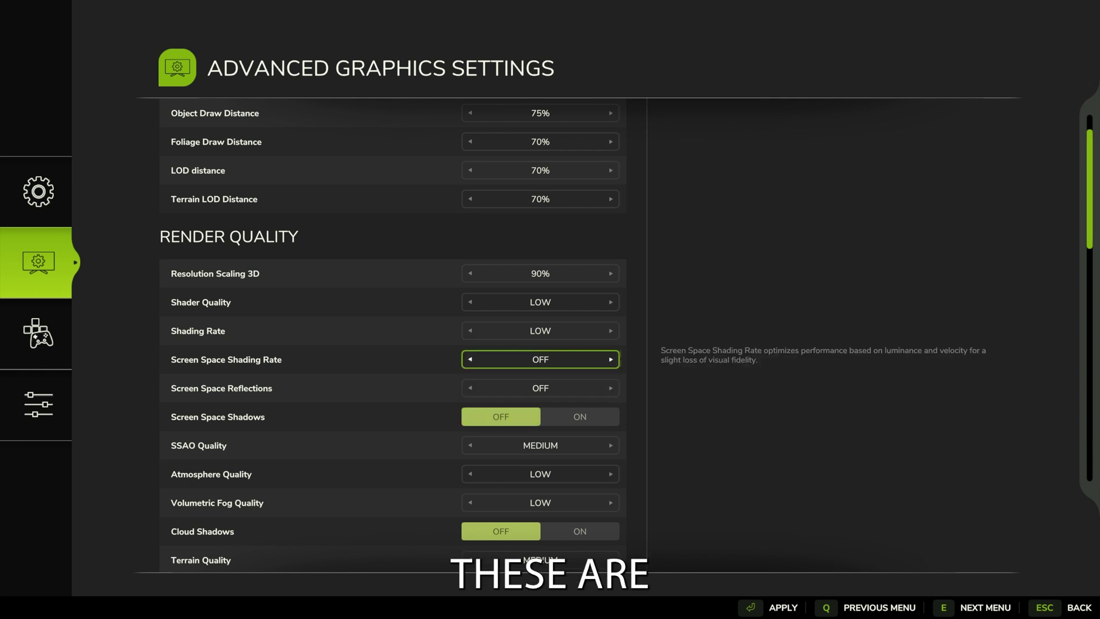
# - Try alternatives for Screen Space Reflections, Screen Space Shading Rate and Screen Space Shadows, and leave all three off
pyautogui.press('Down')
pyautogui.press('Left')
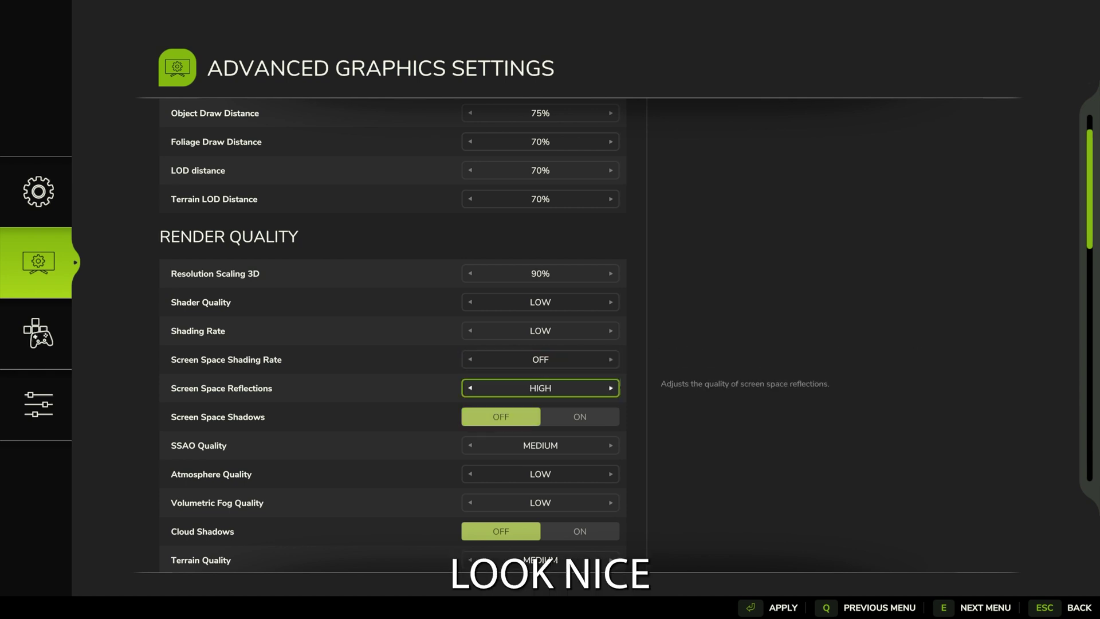
pyautogui.press('Right')
pyautogui.press('Up')
pyautogui.press('Left')
pyautogui.press('Right')
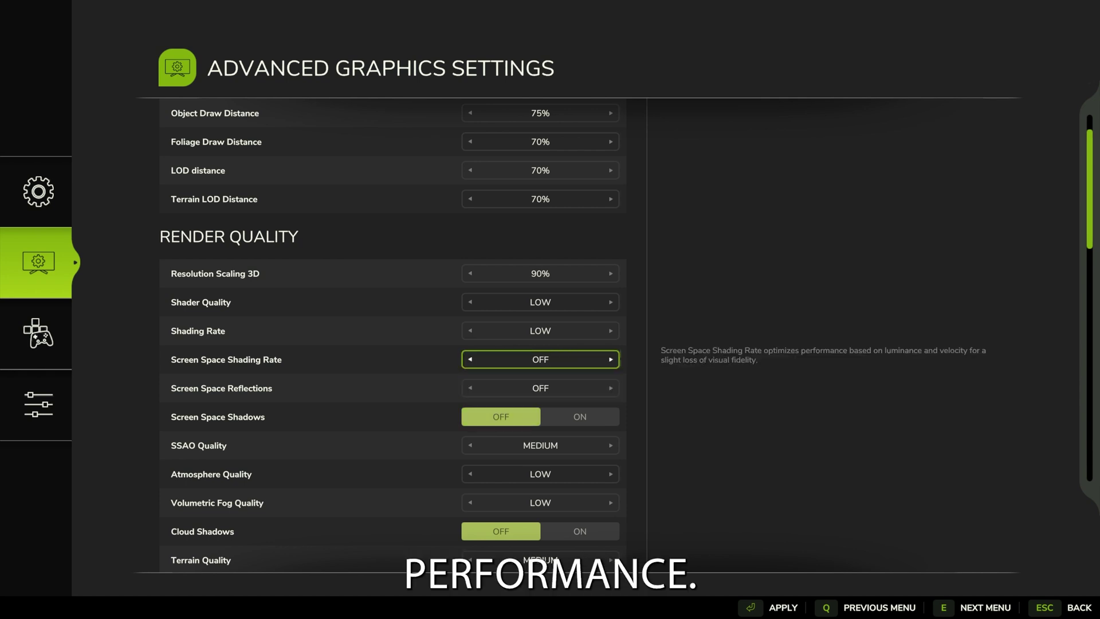
pyautogui.press('Down')
pyautogui.press('Down')
pyautogui.press('Right')
pyautogui.press('Left')
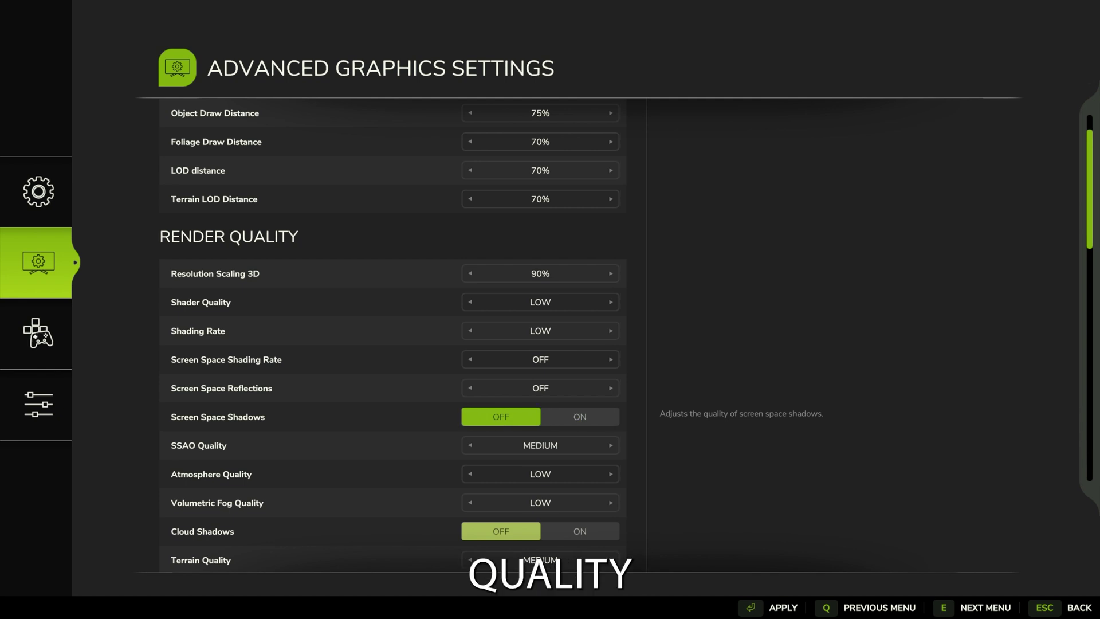
# - Keep SSAO Quality at Medium and set Atmosphere Quality to Medium
pyautogui.press('Down')
pyautogui.press('Down')
pyautogui.press('Up')
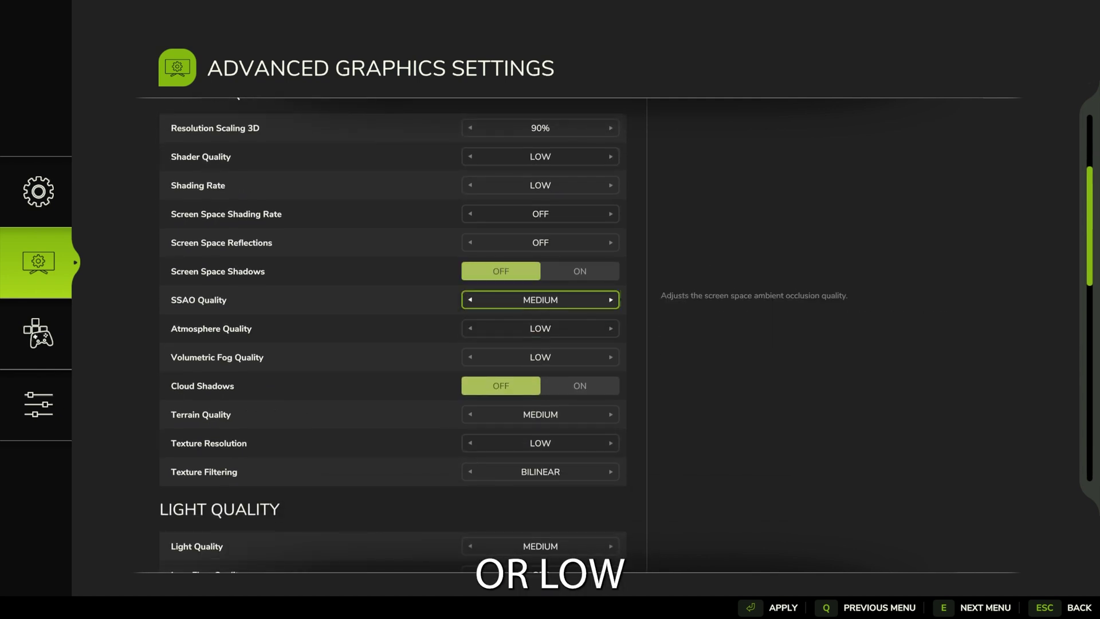
pyautogui.press('Left')
pyautogui.press('Right')
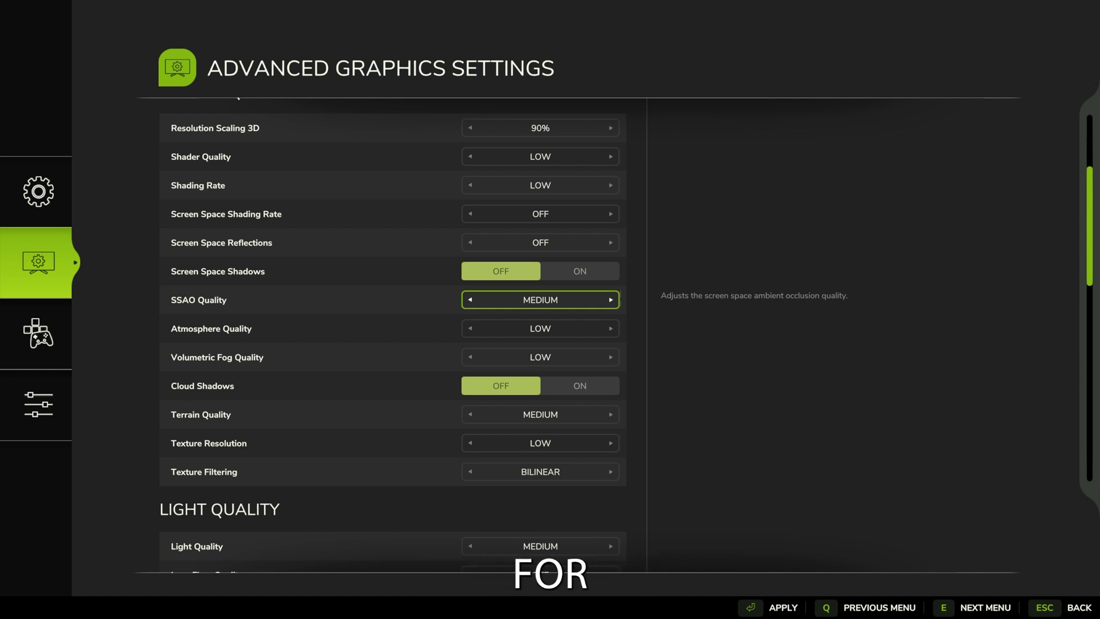
pyautogui.press('Down')
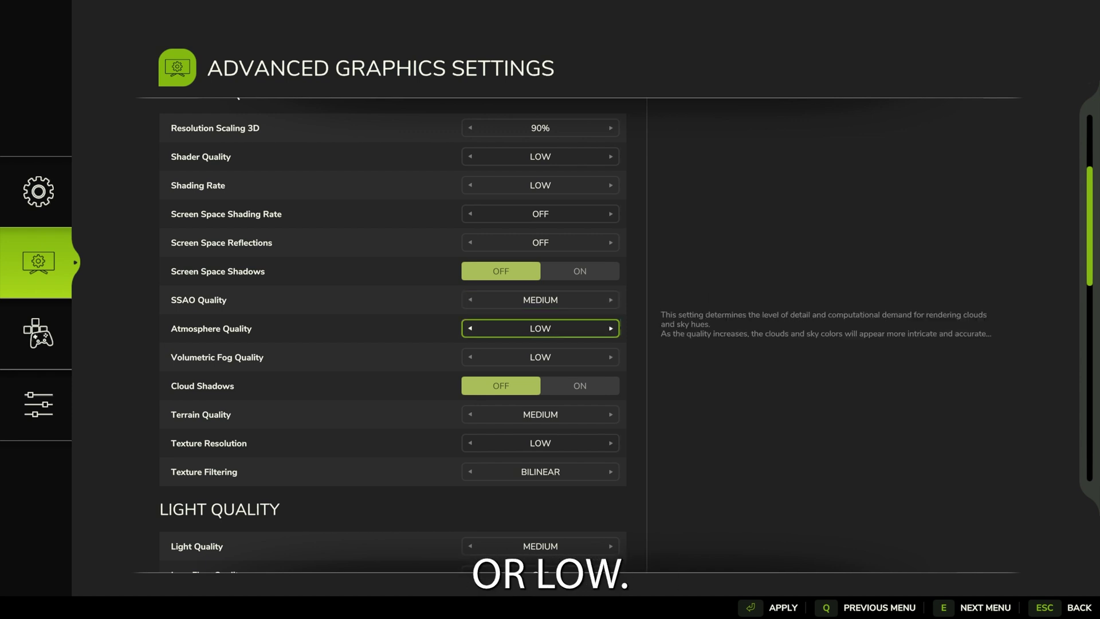
pyautogui.press('Right')
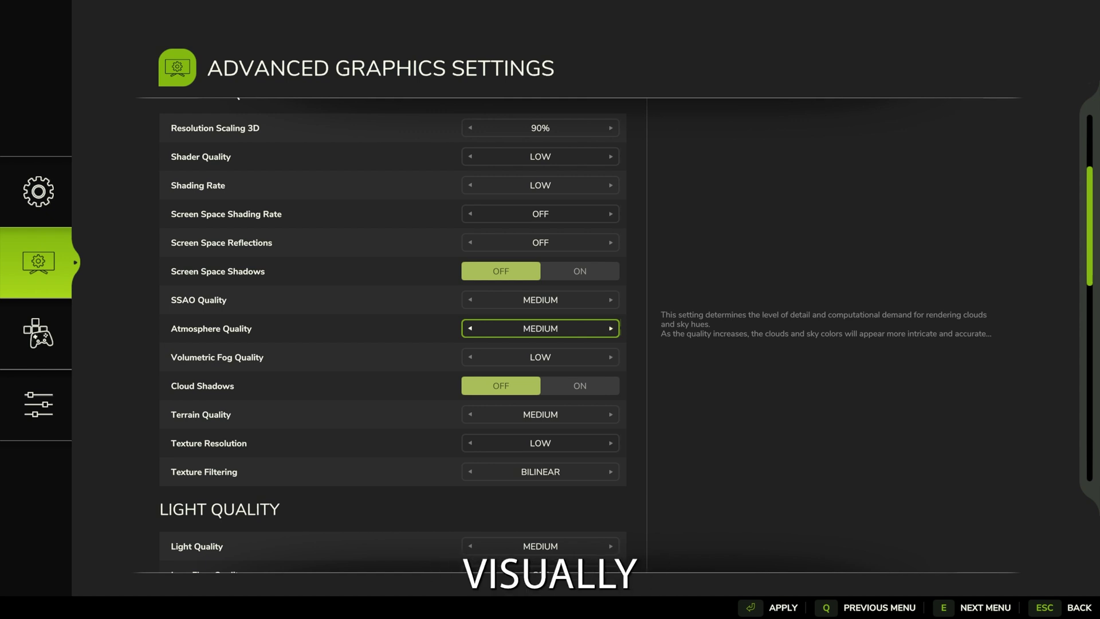
# - Look over the remaining Render Quality options around Volumetric Fog Quality, Cloud Shadows, Terrain Quality and the texture settings
pyautogui.press('Down')
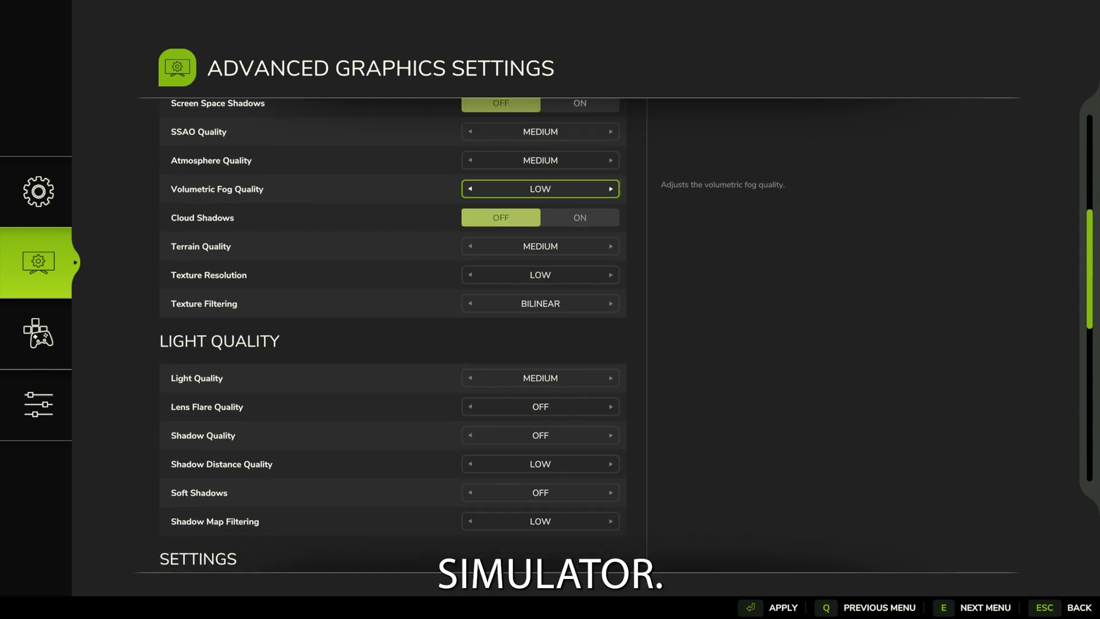
pyautogui.press('Down')
pyautogui.press('Down')
pyautogui.press('Down')
pyautogui.press('Down')
pyautogui.press('Up')
pyautogui.press('Up')
pyautogui.press('Up')
pyautogui.press('Up')
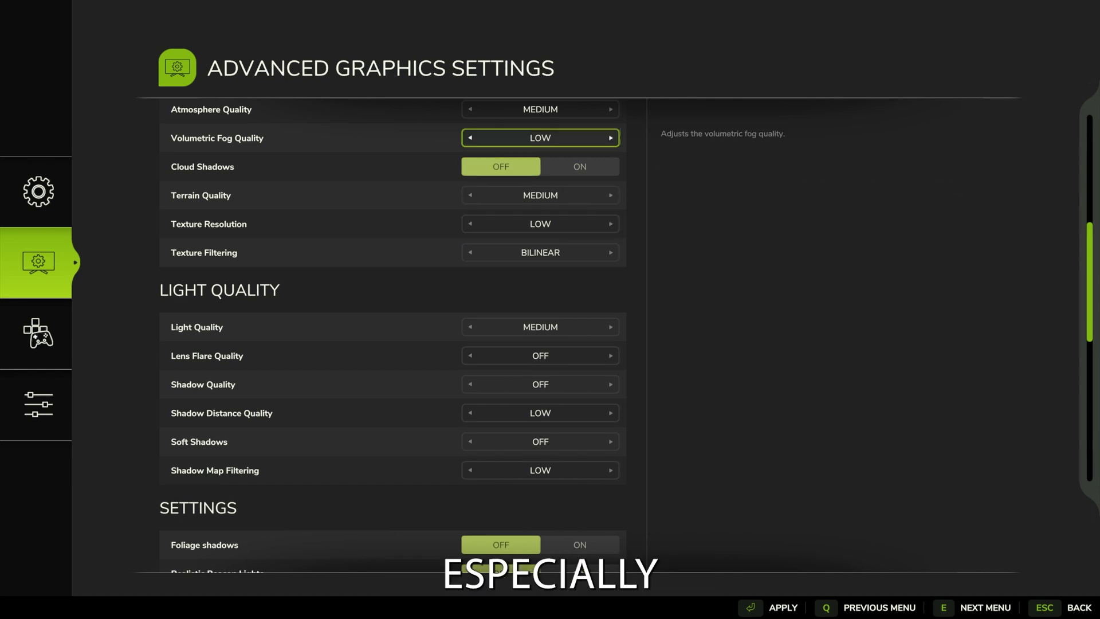
pyautogui.press('Up')
pyautogui.press('Up')
pyautogui.press('Up')
pyautogui.press('Up')
pyautogui.press('Down')
pyautogui.press('Down')
pyautogui.press('Down')
pyautogui.press('Down')
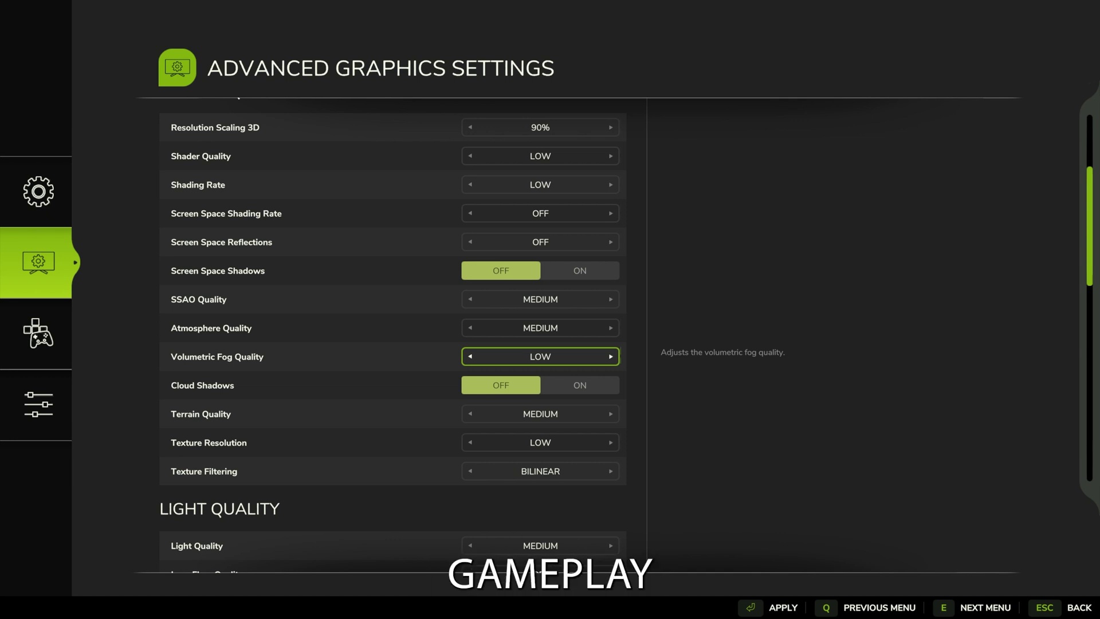
# - Try Volumetric Fog Quality at High, and return it to Low
pyautogui.press('Right')
pyautogui.press('Right')
pyautogui.press('Right')
pyautogui.press('Right')
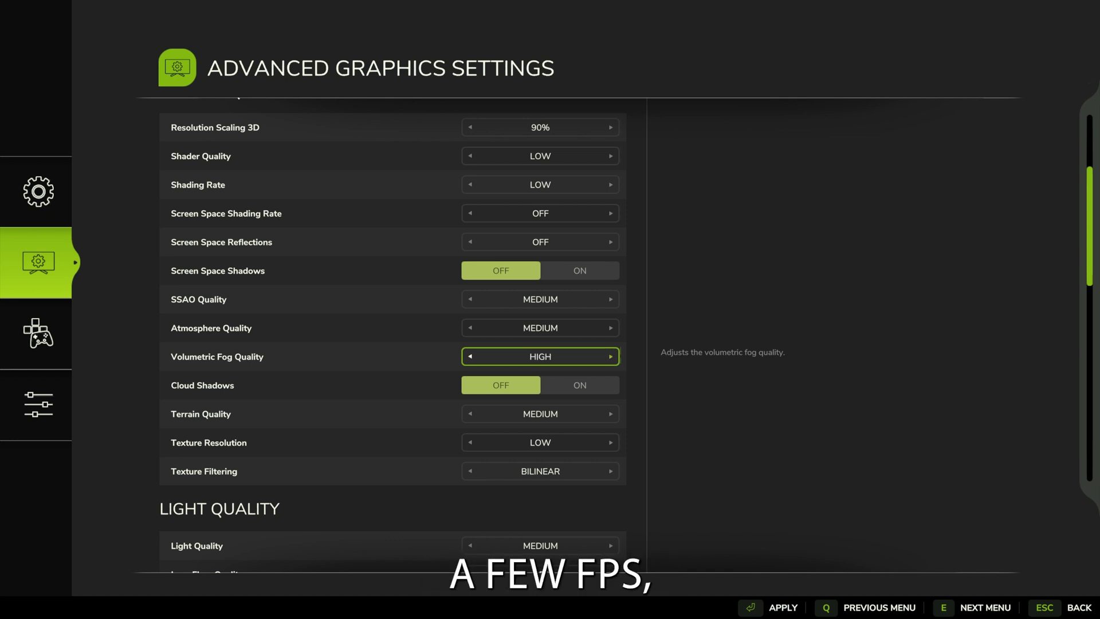
pyautogui.press('Right')
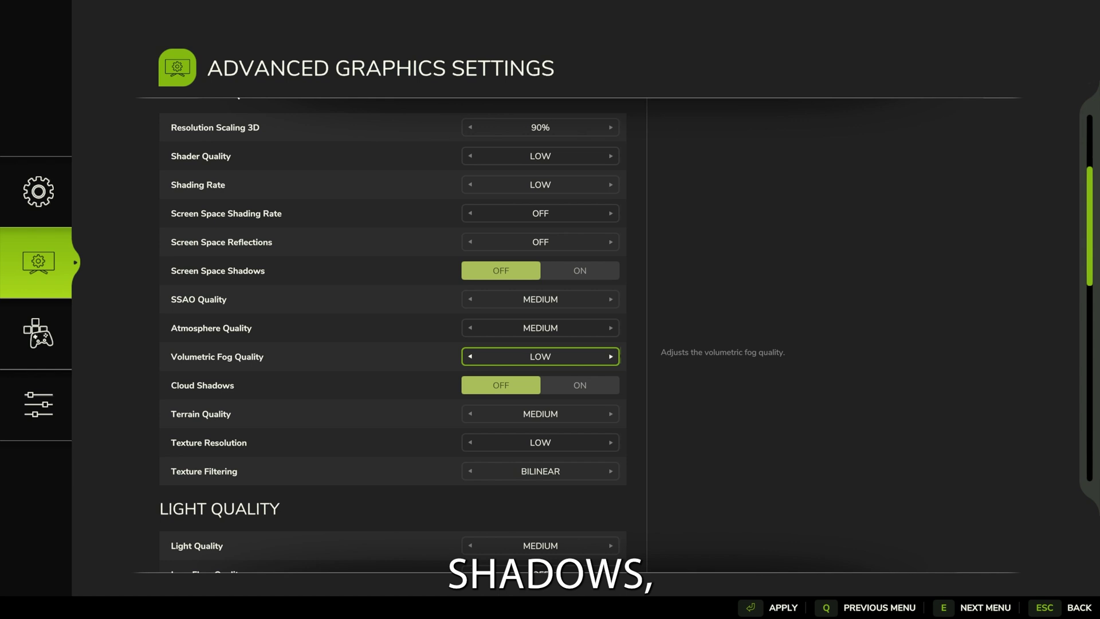
# - Review the descriptions of the Cloud Shadows, Terrain Quality and Texture Filtering settings
pyautogui.press('Down')
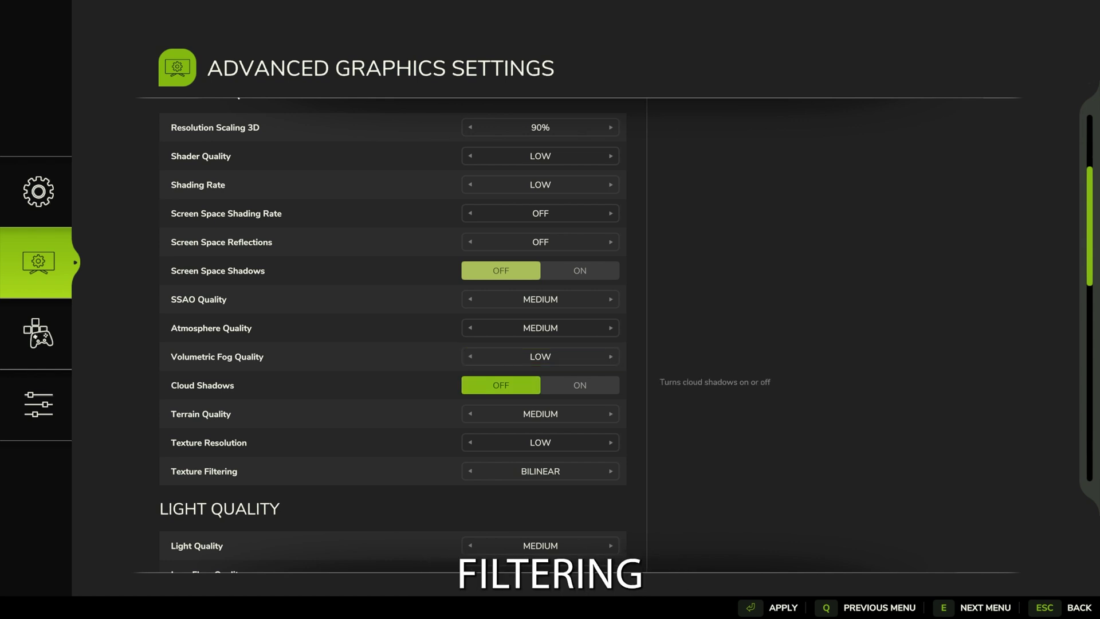
pyautogui.press('Down')
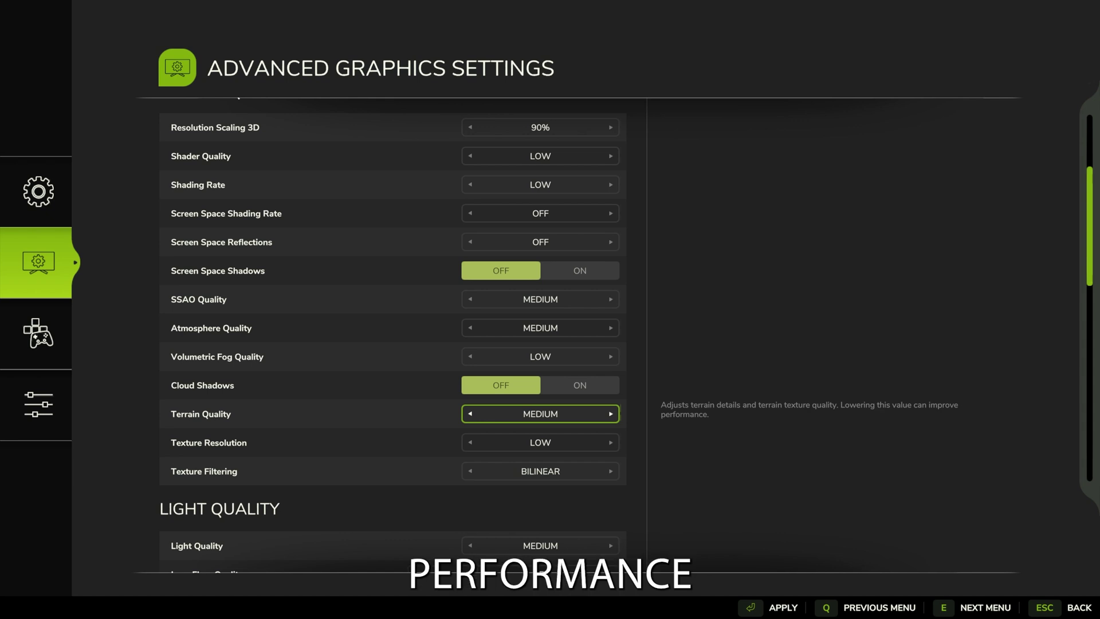
pyautogui.press('Up')
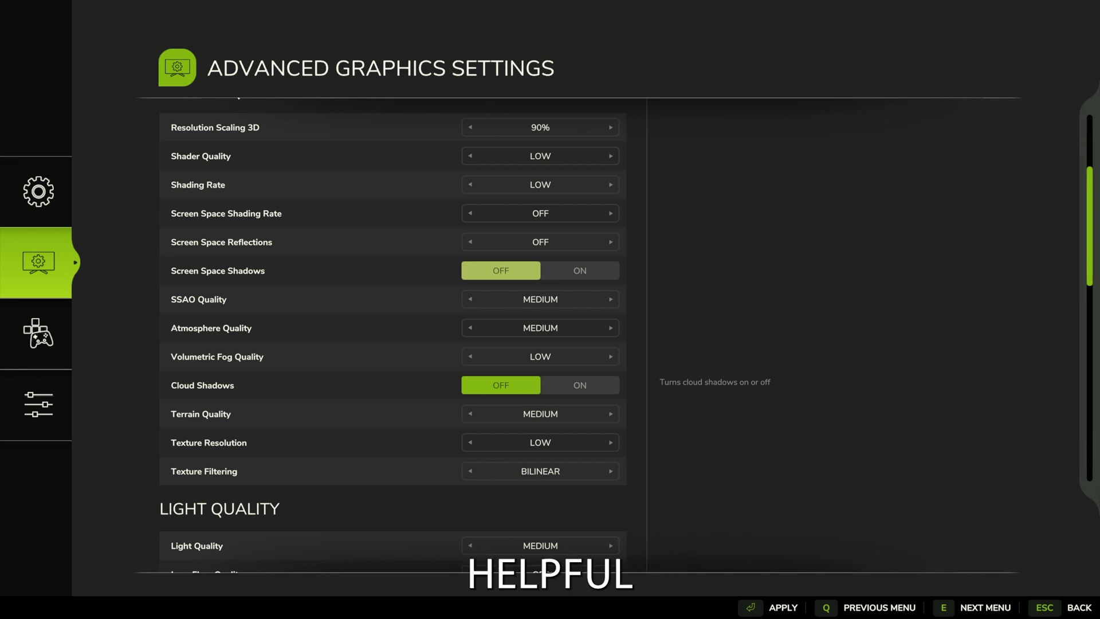
pyautogui.press('Down')
pyautogui.press('Down')
pyautogui.press('Down')
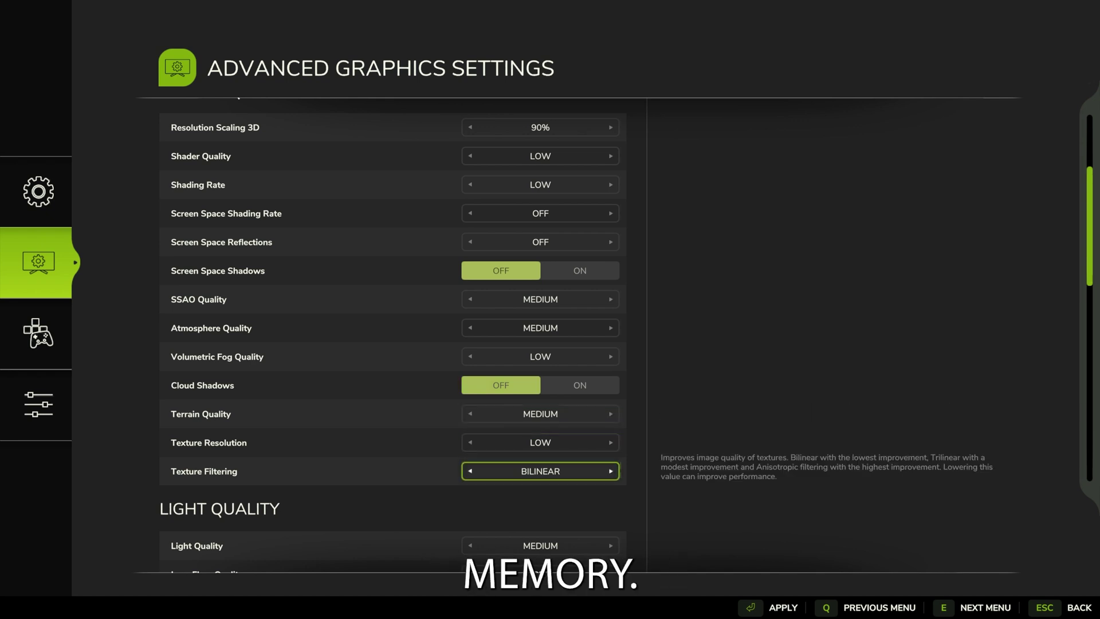
# - Try Terrain Quality at Low, and restore it to Medium
pyautogui.press('Up')
pyautogui.press('Up')
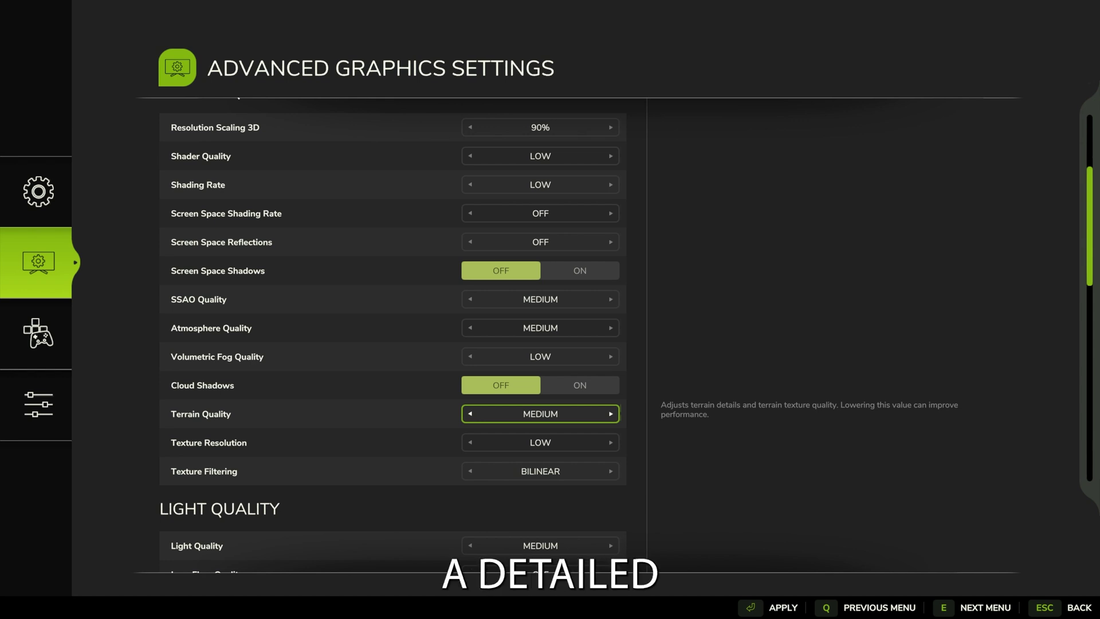
pyautogui.press('Left')
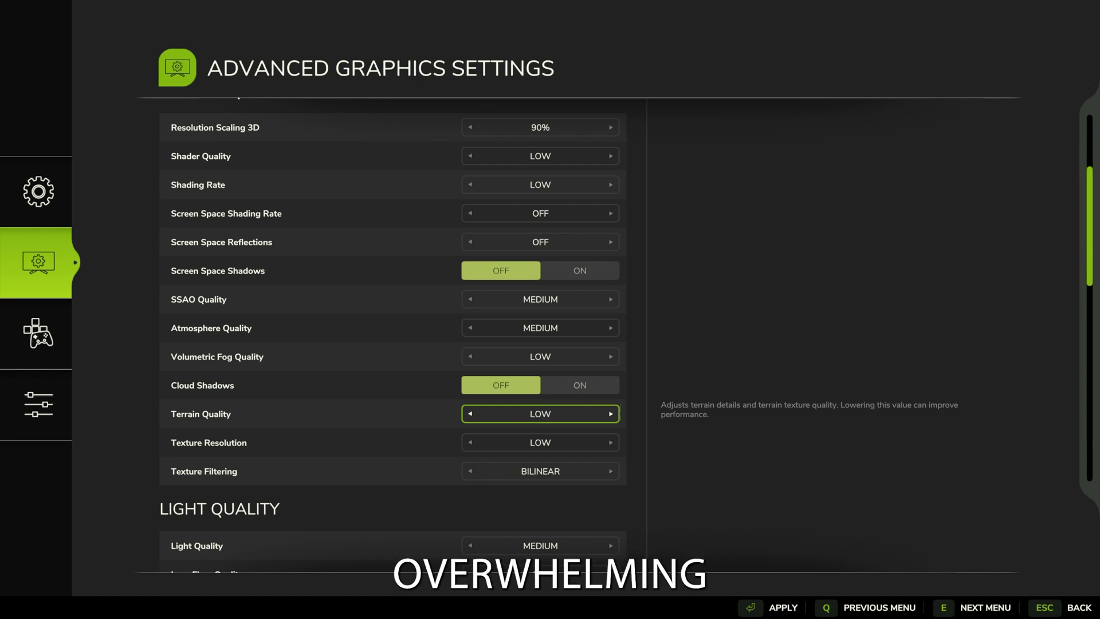
pyautogui.press('Right')
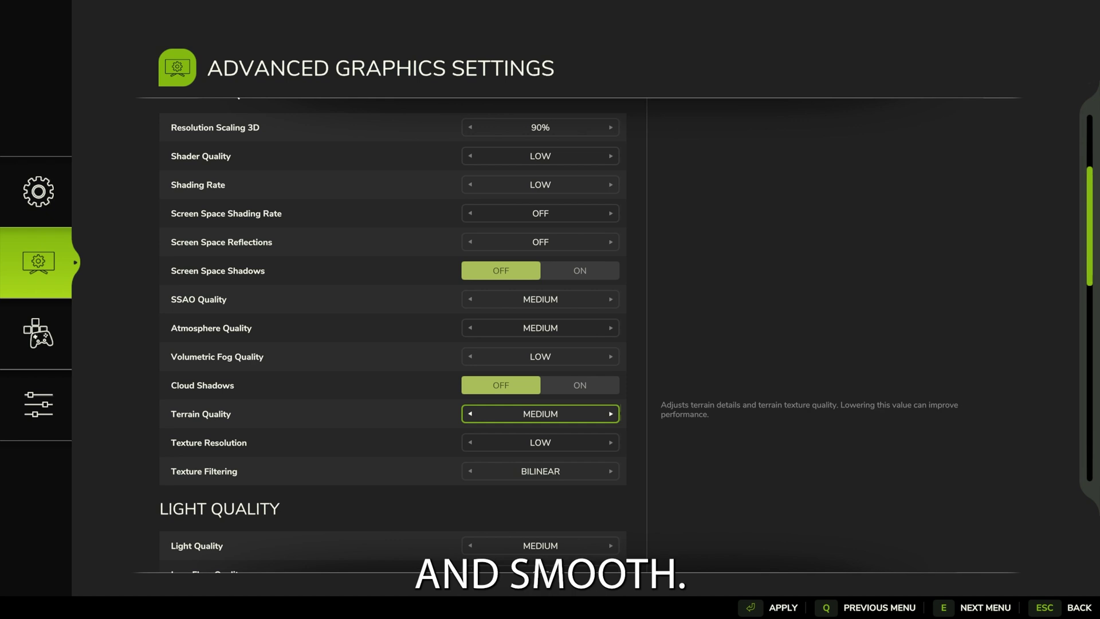
# - Compare the Texture Filtering options from Bilinear through Aniso 16X, and choose Aniso 4X
pyautogui.press('Down')
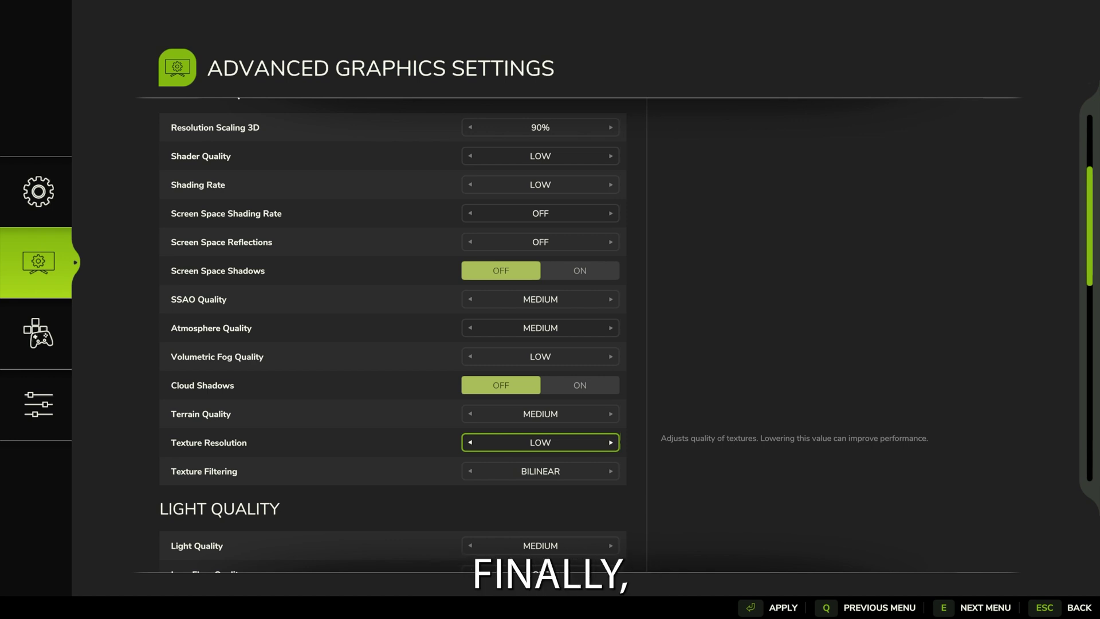
pyautogui.press('Down')
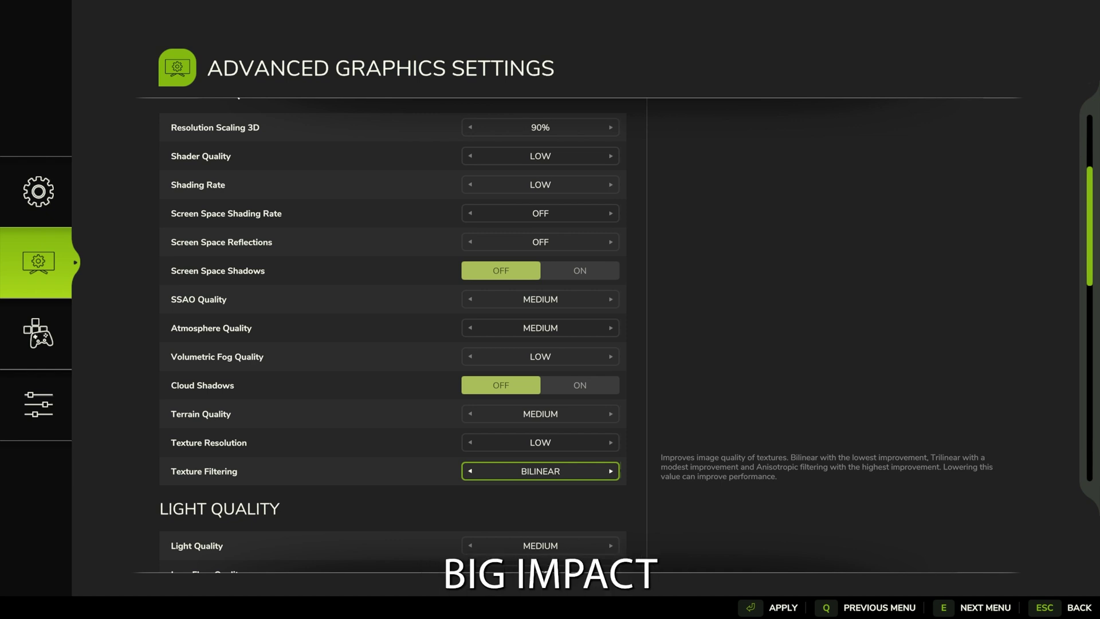
pyautogui.press('Right')
pyautogui.press('Left')
pyautogui.press('Left')
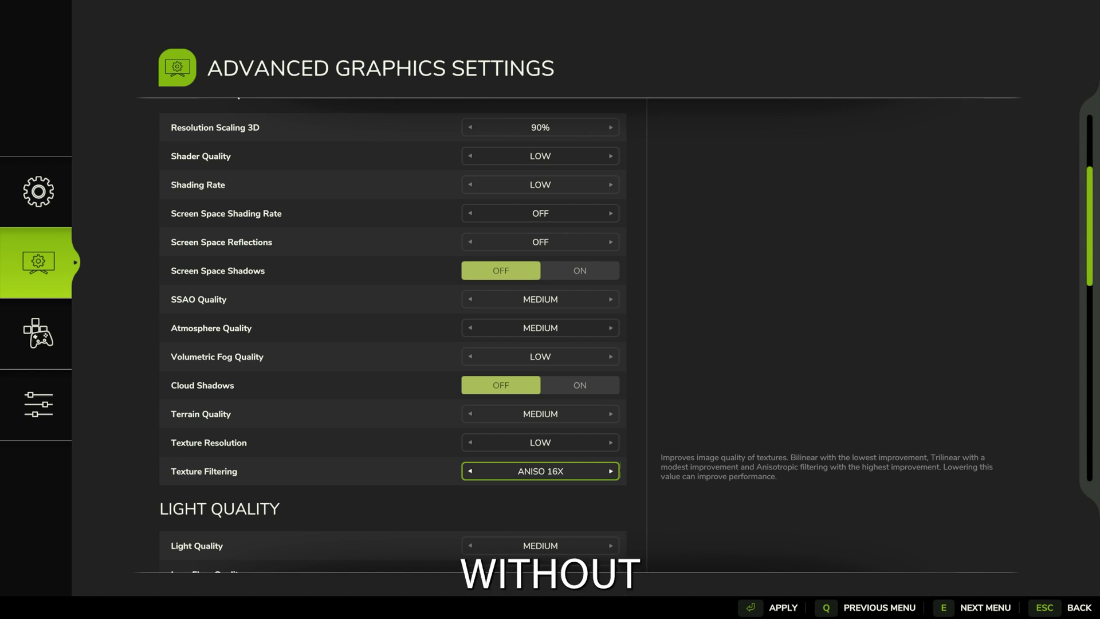
pyautogui.press('Left')
pyautogui.press('Left')
pyautogui.press('Left')
pyautogui.press('Left')
pyautogui.press('Right')
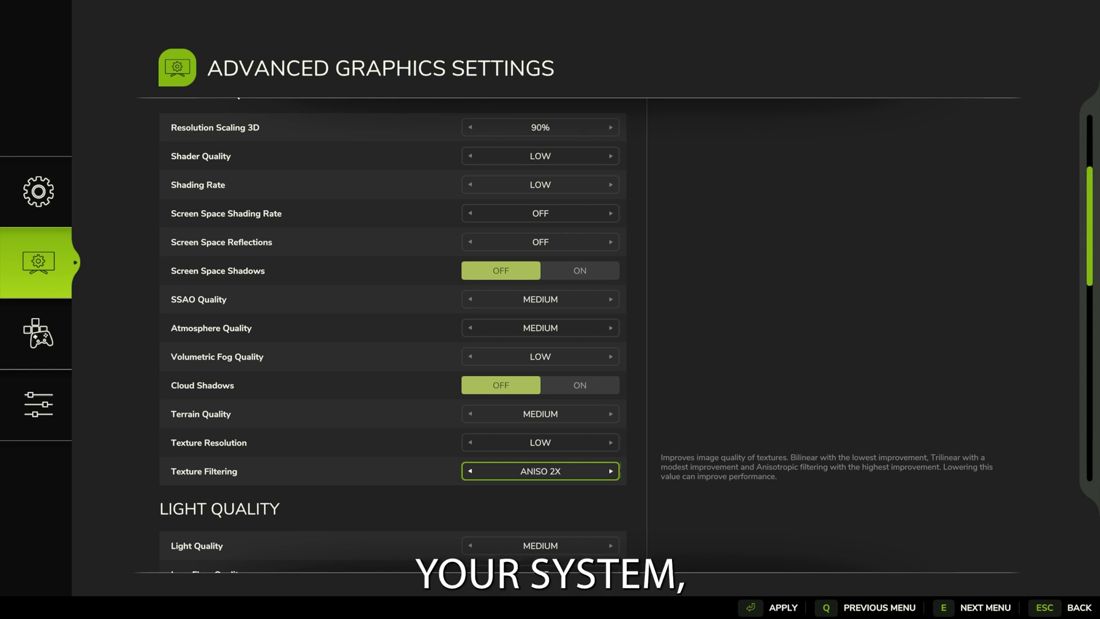
pyautogui.press('Left')
pyautogui.press('Left')
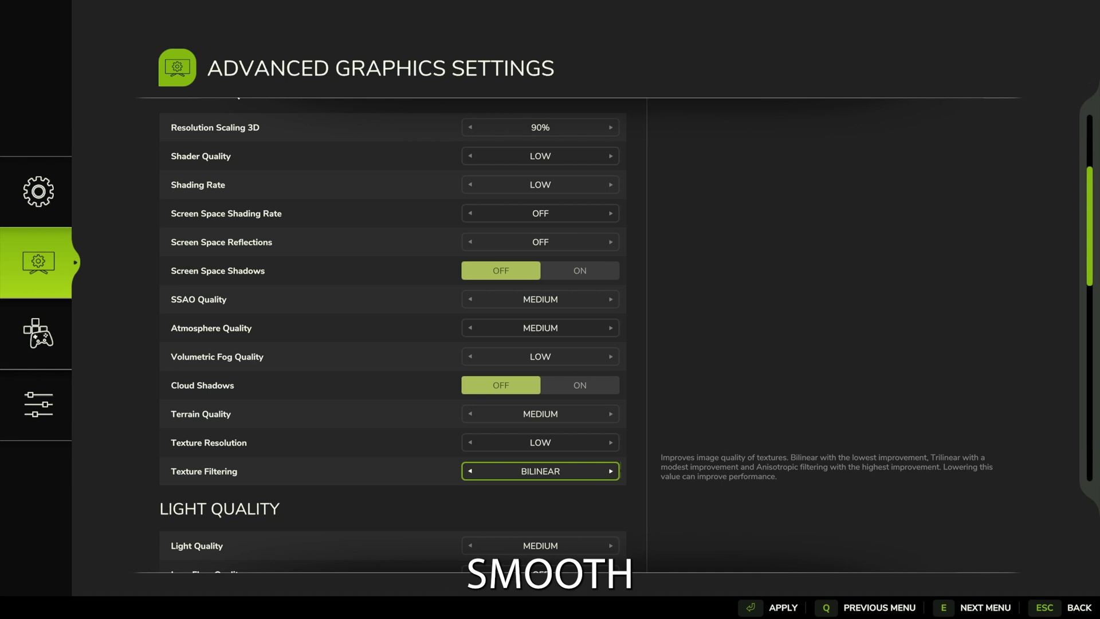
pyautogui.press('Right')
pyautogui.press('Right')
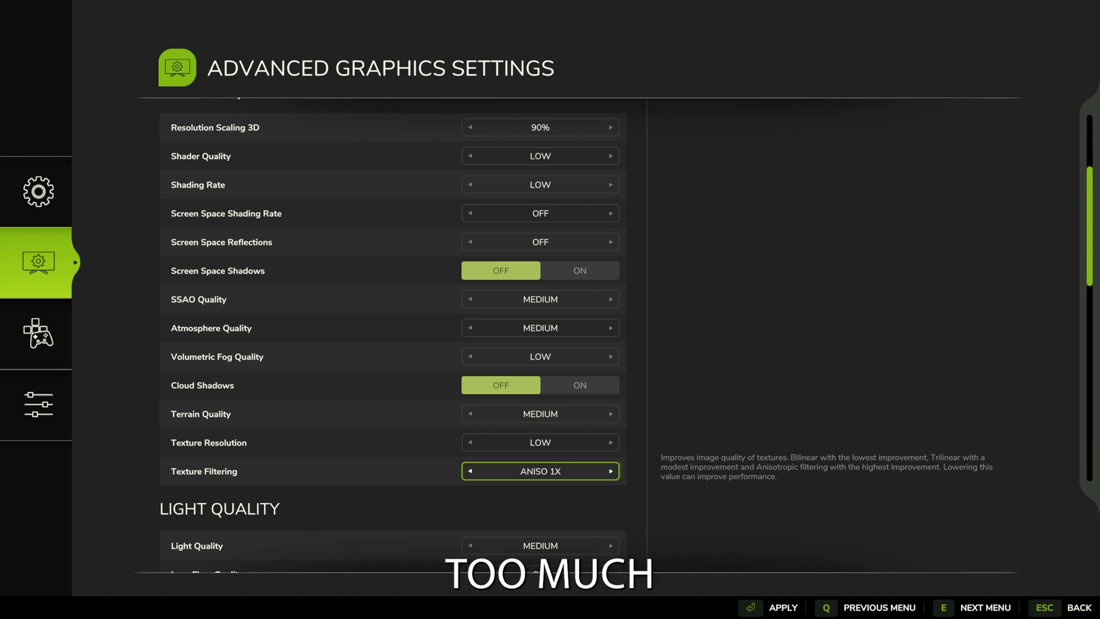
pyautogui.press('Right')
# - Look over the lens flare and shadow options in the Light Quality section
pyautogui.press('Down')
pyautogui.press('Down')
pyautogui.press('Up')
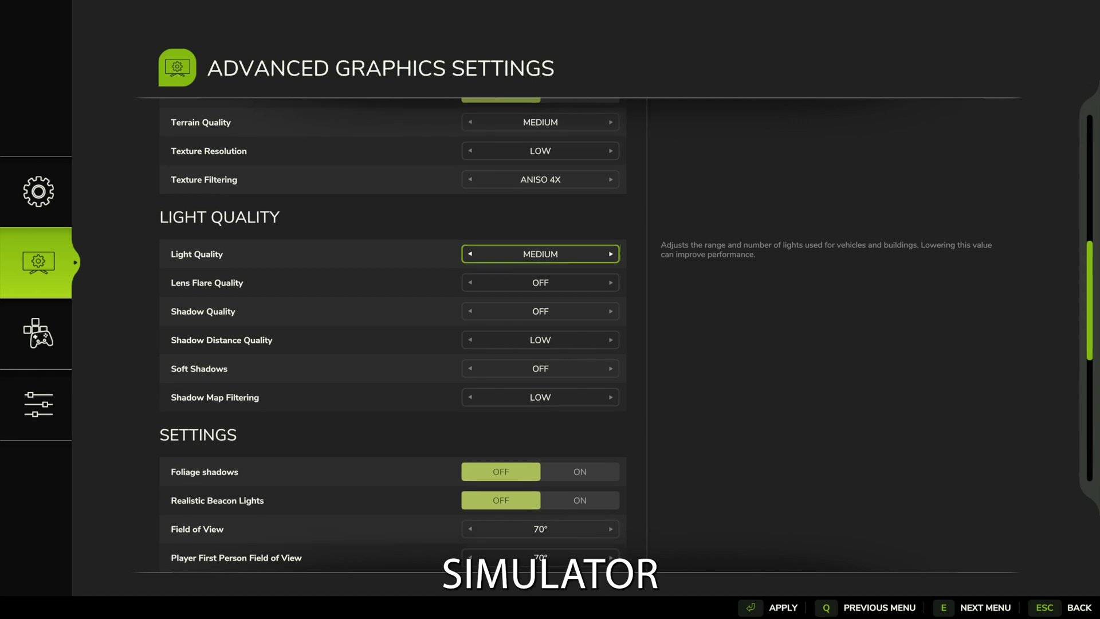
pyautogui.press('Down')
pyautogui.press('Down')
pyautogui.press('Down')
# - Set Texture Filtering back to Bilinear
pyautogui.press('Up')
pyautogui.press('Up')
pyautogui.press('Up')
pyautogui.press('Up')
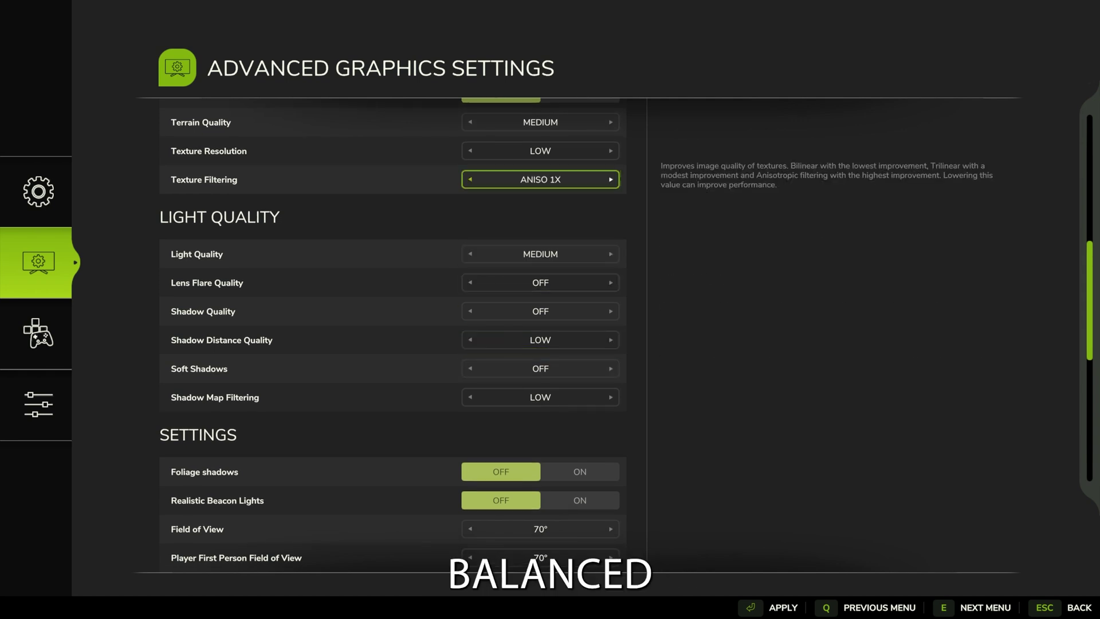
pyautogui.press('Right')
pyautogui.press('Right')
pyautogui.press('Right')
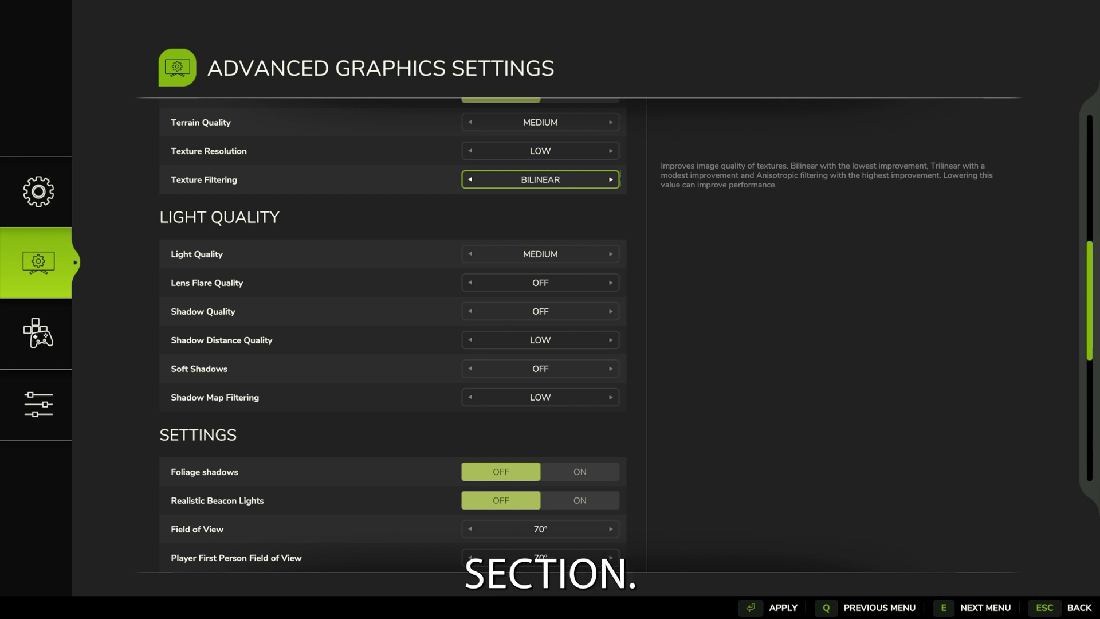
# - In the Light Quality section, set Light Quality to Low and Shadow Distance Quality to Medium
pyautogui.press('Down')
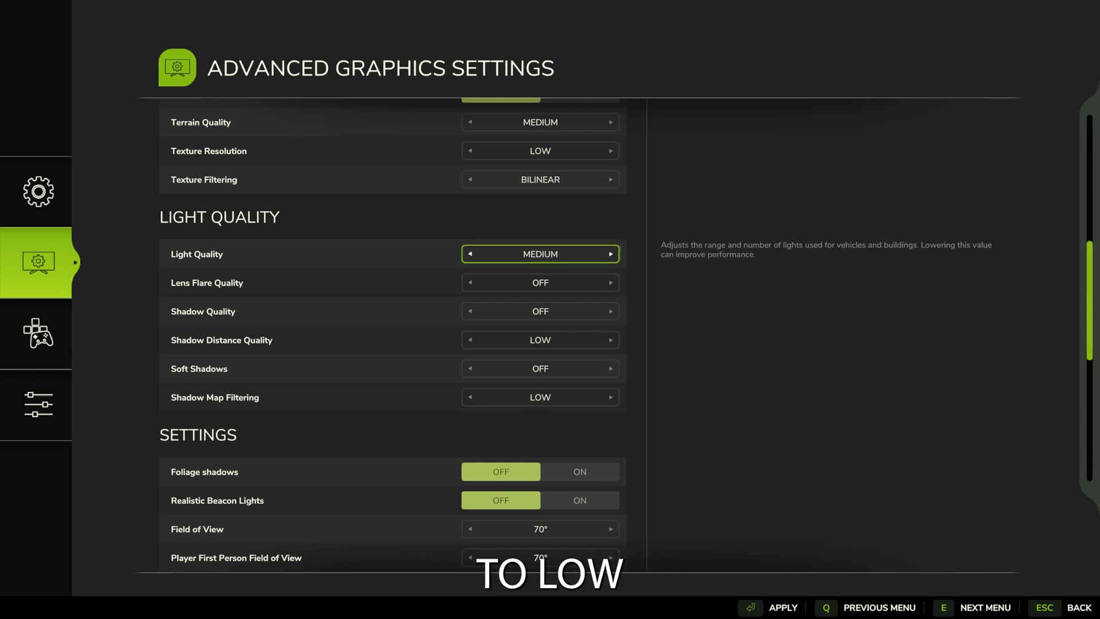
pyautogui.press('Left')
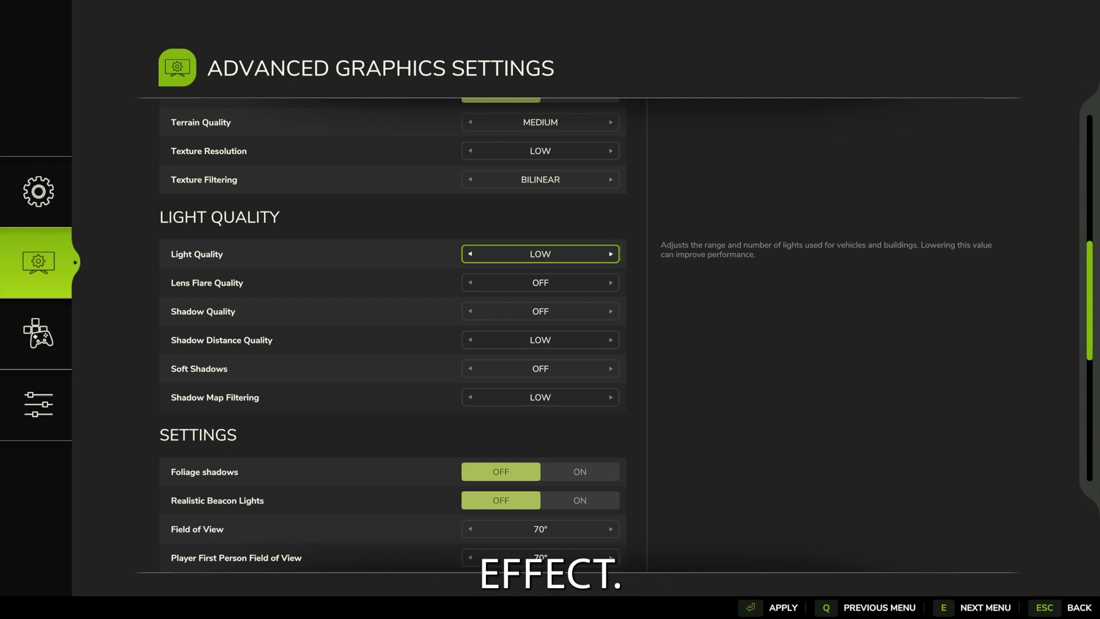
pyautogui.press('Down')
pyautogui.press('Down')
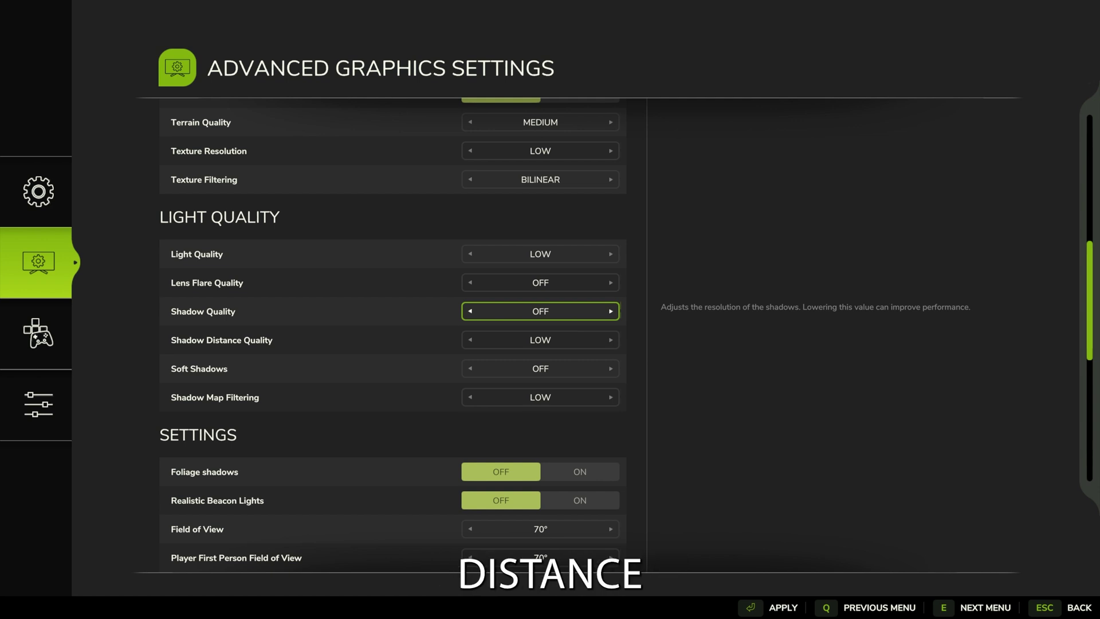
pyautogui.press('Down')
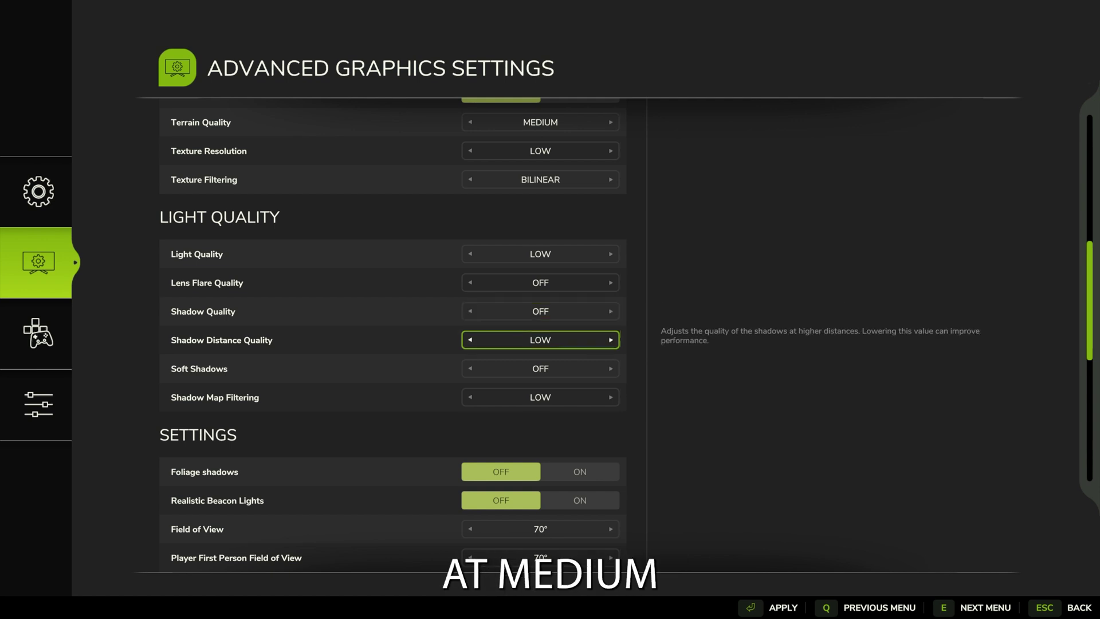
pyautogui.press('Up')
# - In the Light Quality section, set Shadow Quality to Medium and turn Soft Shadows on
pyautogui.press('Down')
pyautogui.press('Right')
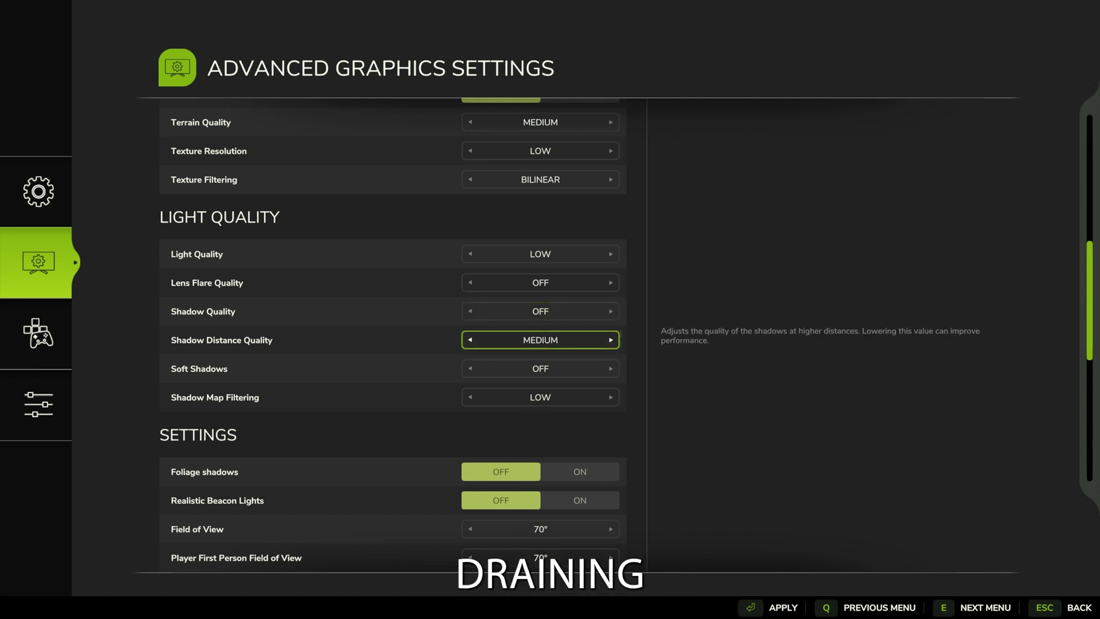
pyautogui.press('Up')
pyautogui.press('Right')
pyautogui.press('Down')
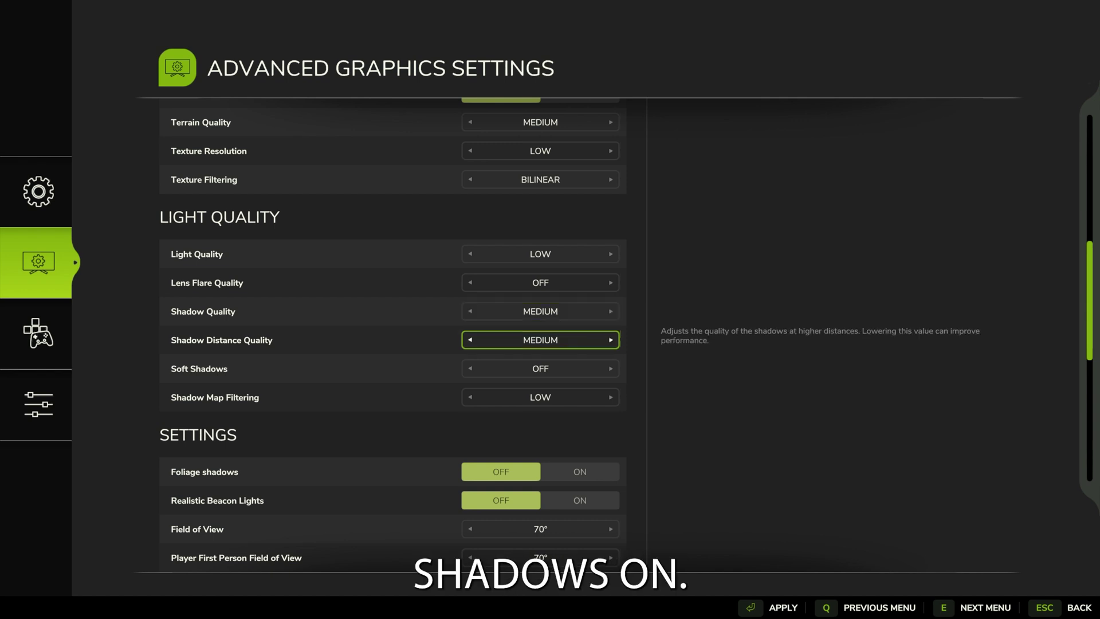
pyautogui.press('Down')
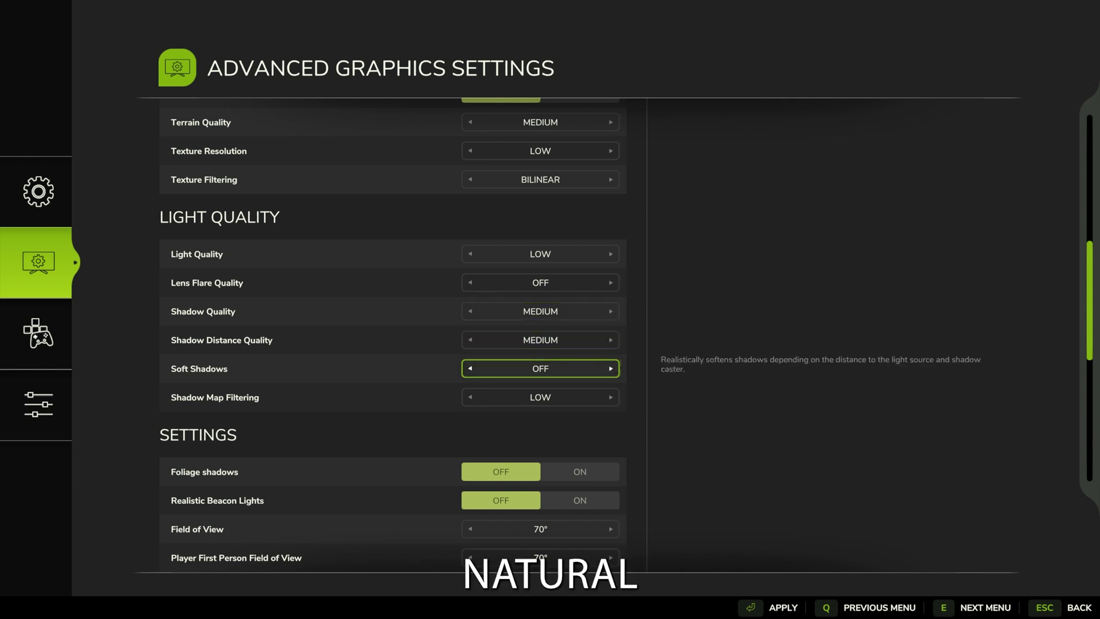
pyautogui.press('Right')
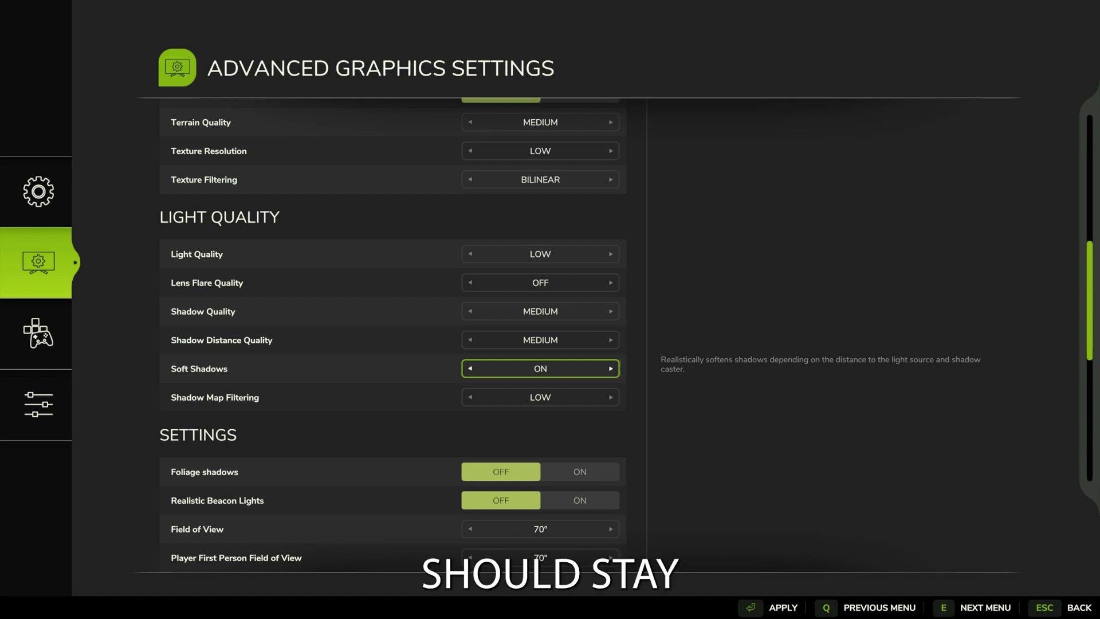
# - Review the Shadow Map Filtering, Foliage shadows, Realistic Beacon Lights and first-person Field of View options
pyautogui.press('Down')
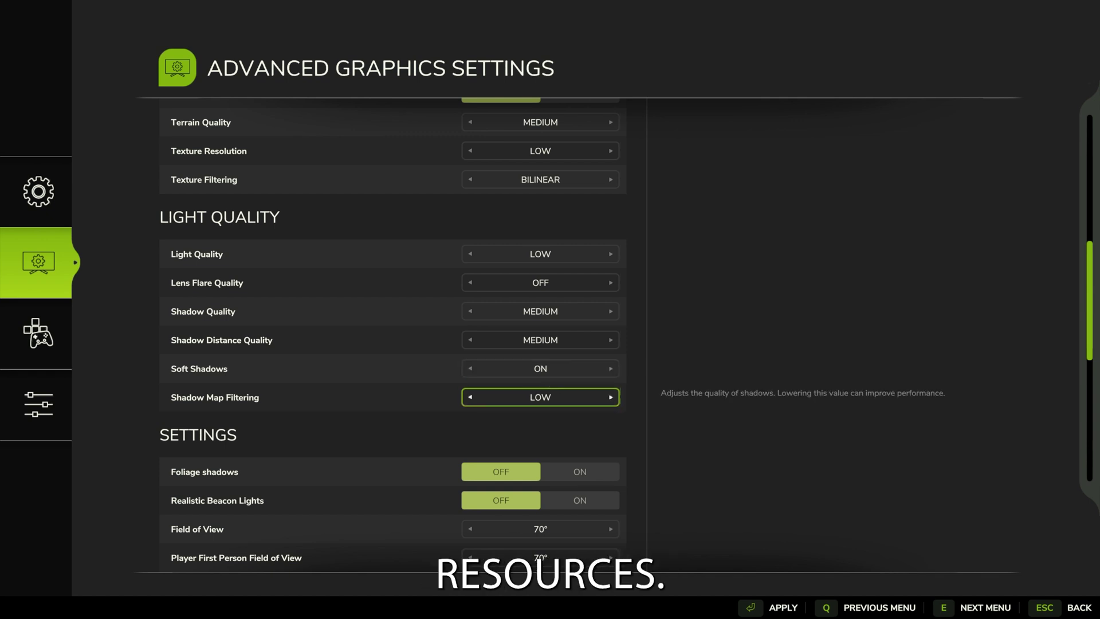
pyautogui.press('Down')
pyautogui.press('Down')
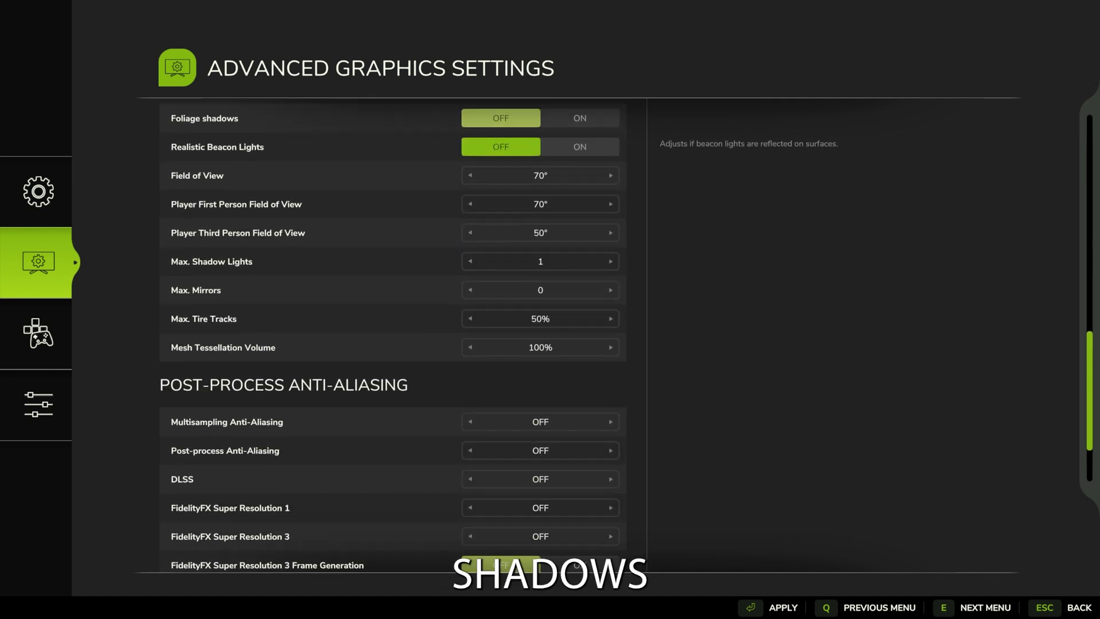
pyautogui.press('Up')
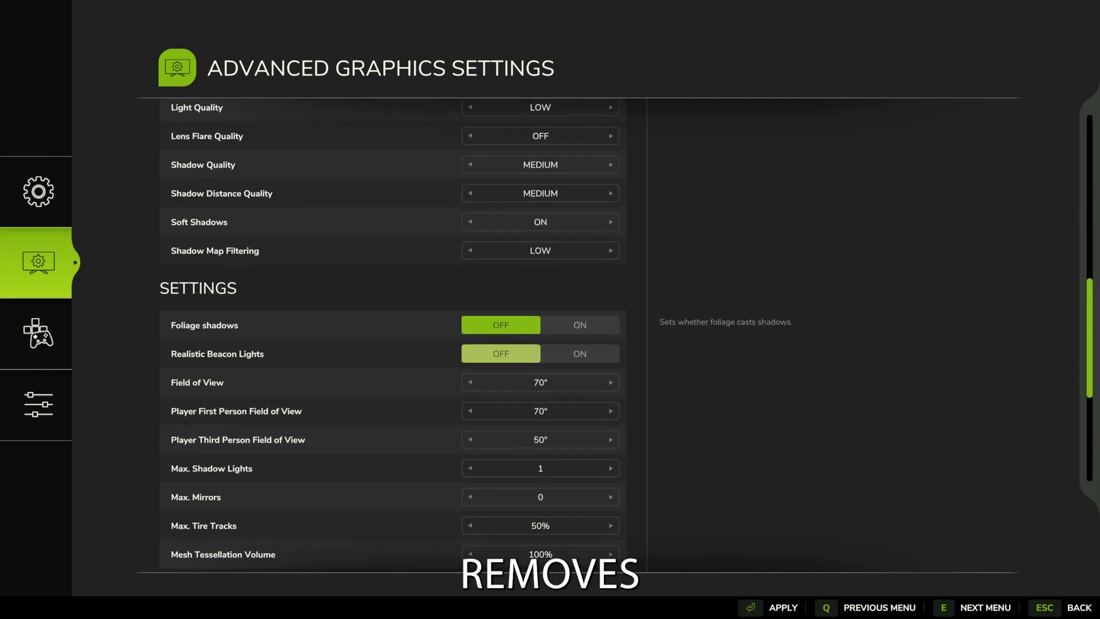
pyautogui.press('Down')
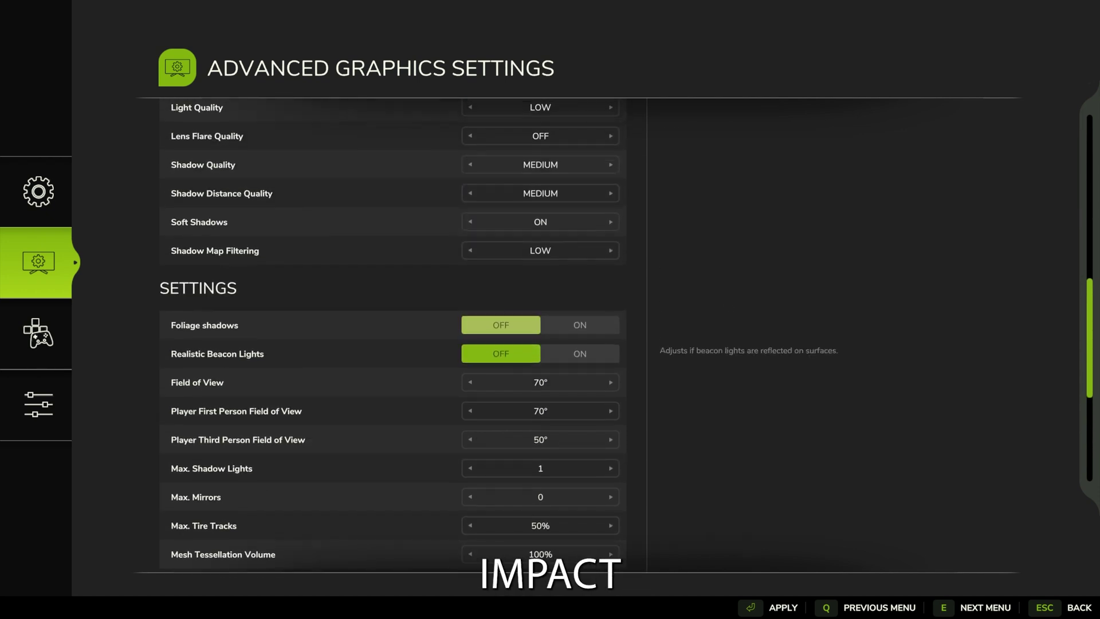
pyautogui.press('Up')
pyautogui.press('Down')
pyautogui.press('Down')
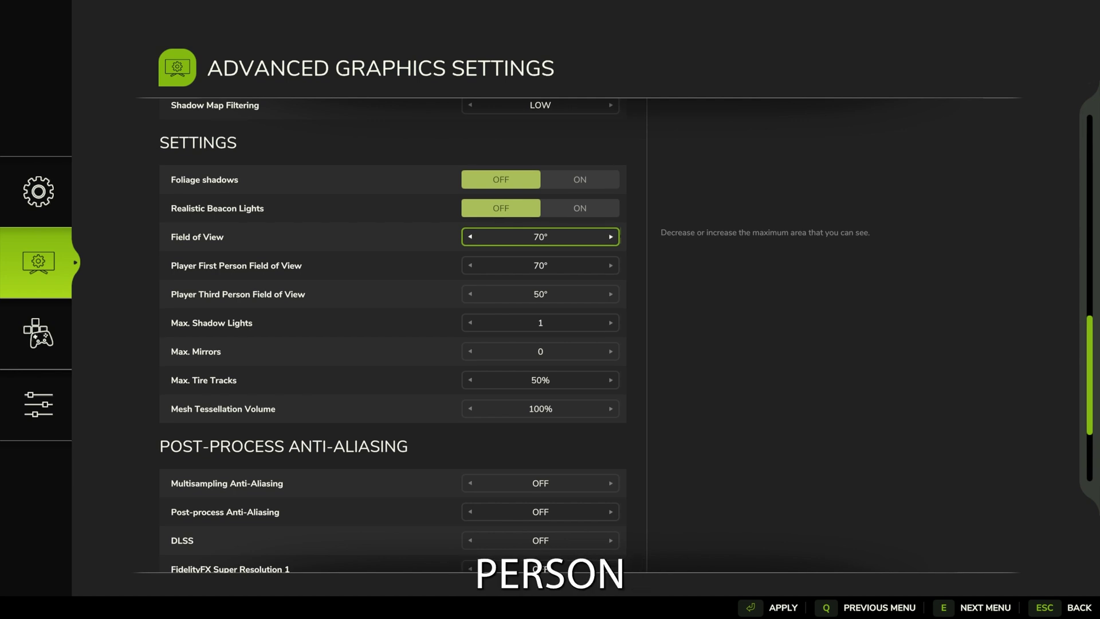
pyautogui.press('Down')
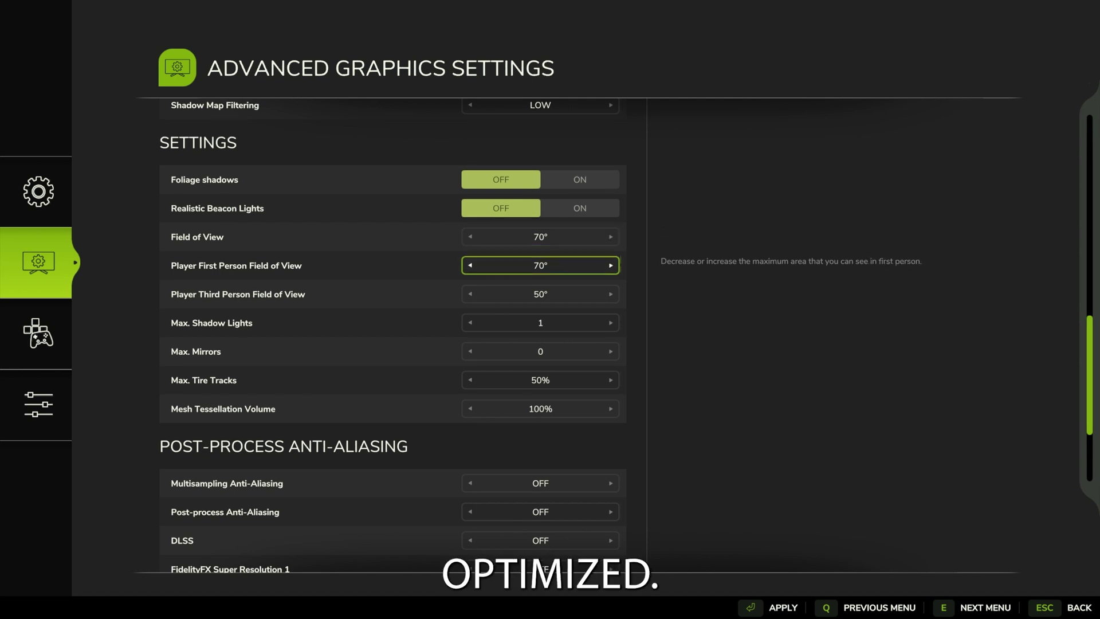
# - Set the Player Third Person Field of View to 70°
pyautogui.press('Down')
pyautogui.press('Right')
pyautogui.press('Right')
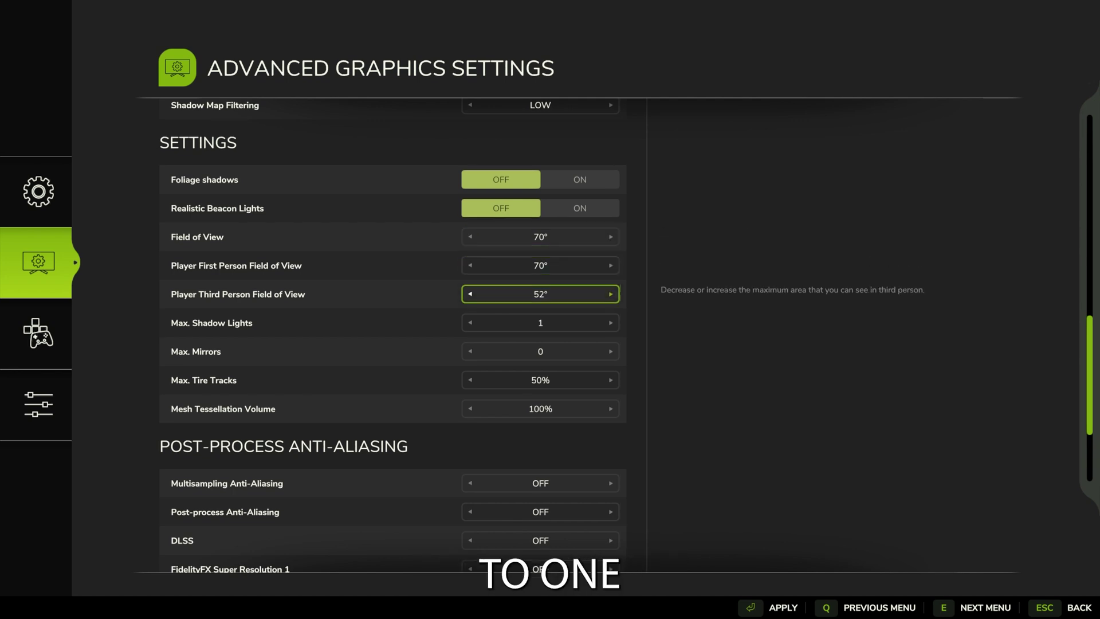
pyautogui.press('Right')
pyautogui.press('Right')
pyautogui.press('Right')
pyautogui.press('Right')
pyautogui.press('Right')
pyautogui.press('Right')
pyautogui.press('Right')
pyautogui.press('Right')
pyautogui.press('Right')
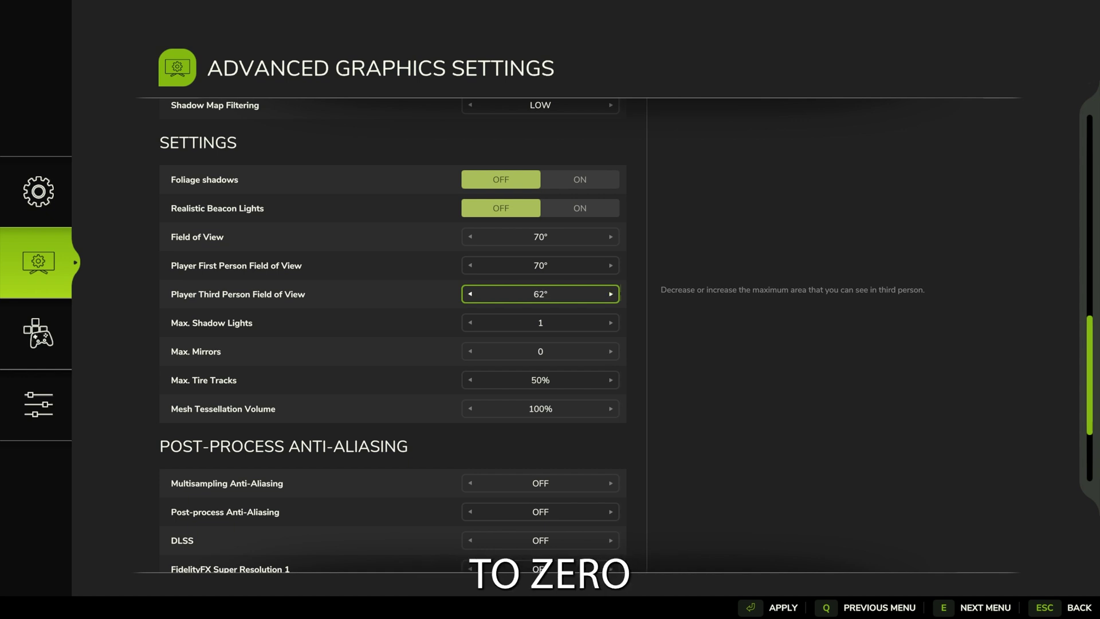
pyautogui.press('Right')
pyautogui.press('Right')
pyautogui.press('Right')
pyautogui.press('Right')
pyautogui.press('Right')
pyautogui.press('Right')
pyautogui.press('Right')
pyautogui.press('Right')
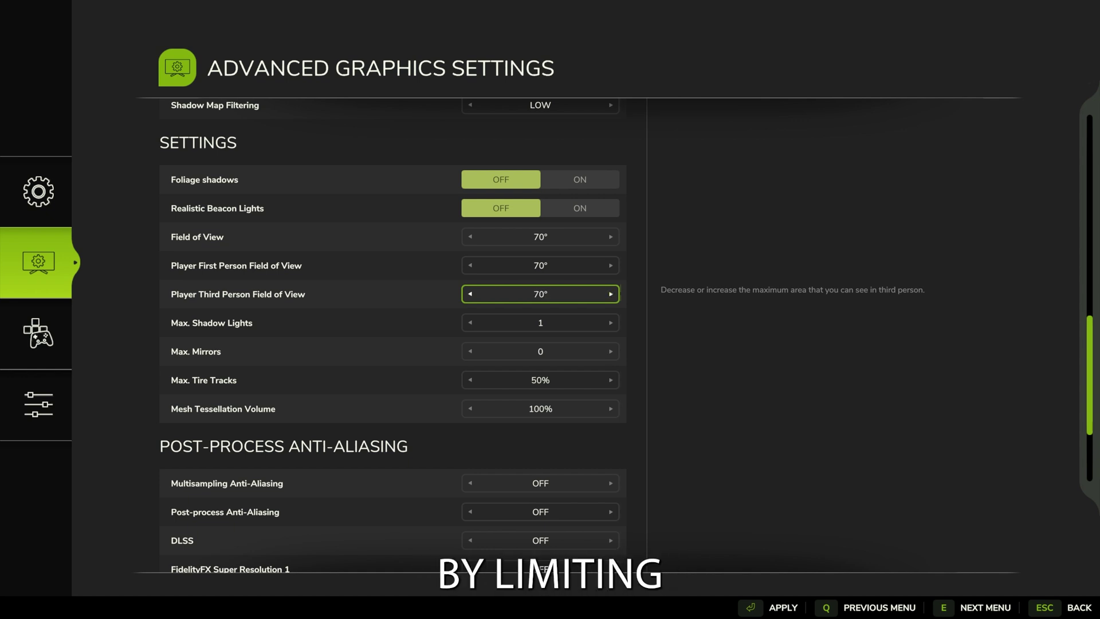
# - Try Max. Tire Tracks at 0%, and return it to 50%
pyautogui.press('Down')
pyautogui.press('Down')
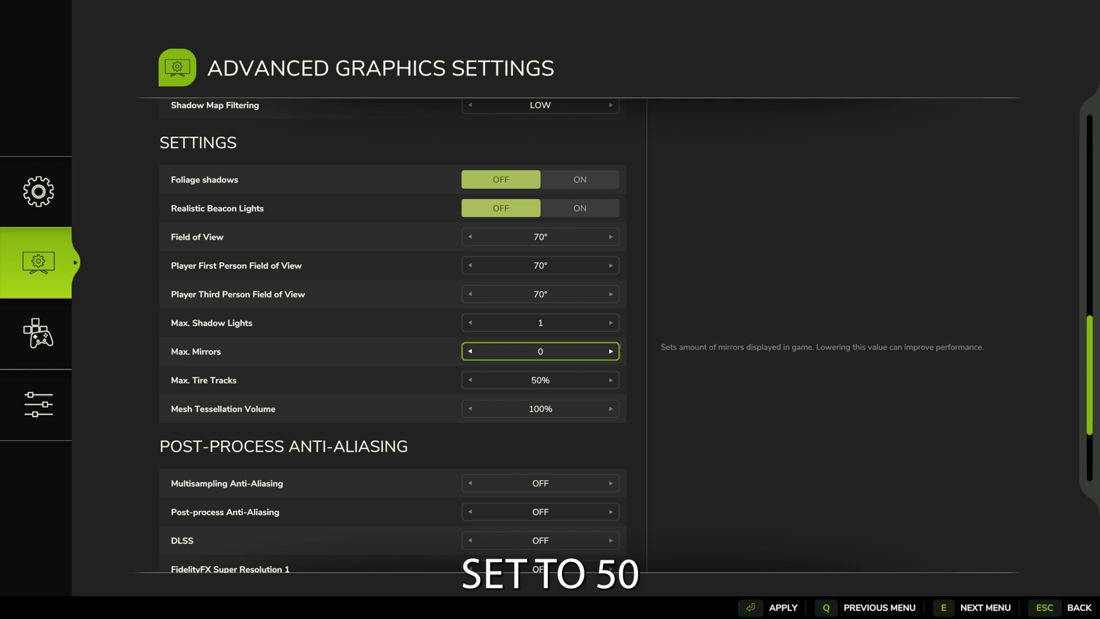
pyautogui.press('Down')
pyautogui.press('Left')
pyautogui.press('Left')
pyautogui.press('Left')
pyautogui.press('Left')
pyautogui.press('Left')
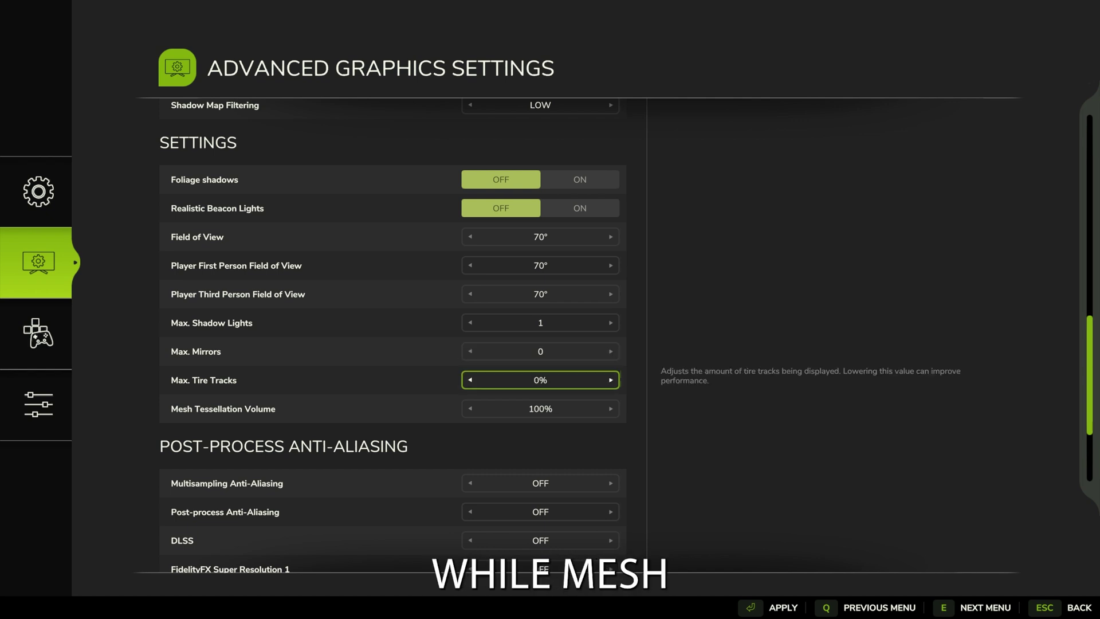
pyautogui.press('Right')
pyautogui.press('Right')
pyautogui.press('Right')
pyautogui.press('Right')
pyautogui.press('Right')
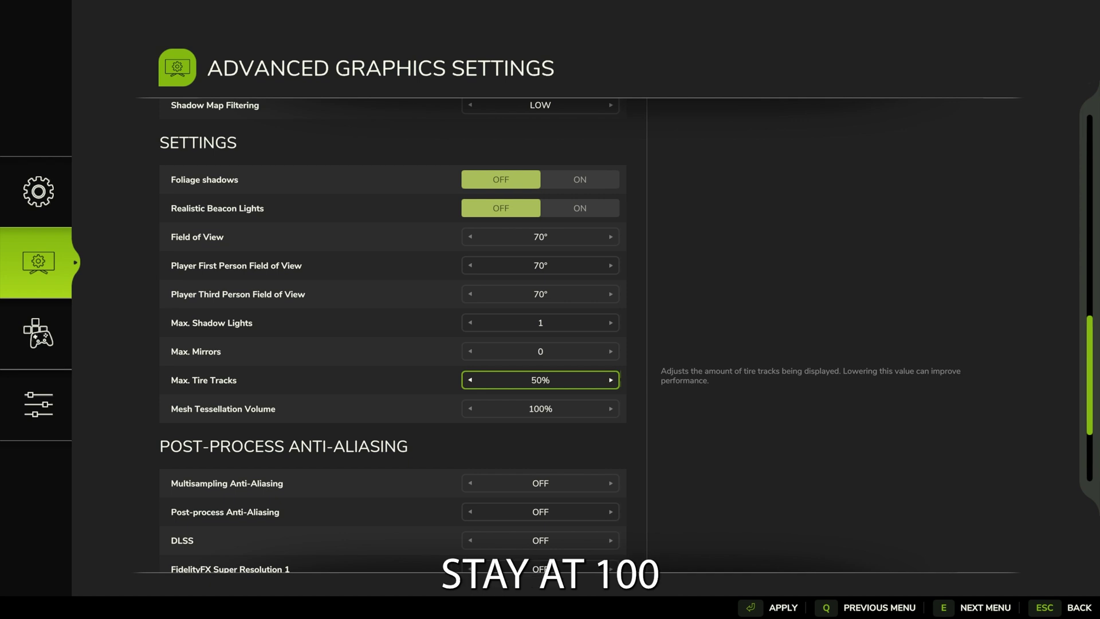
# - Review Mesh Tessellation Volume and the Post-Process Anti-Aliasing options, including DLSS and FidelityFX Super Resolution
pyautogui.scroll(-1, 392, 344)
pyautogui.press('Down')
pyautogui.press('Down')
pyautogui.press('Up')
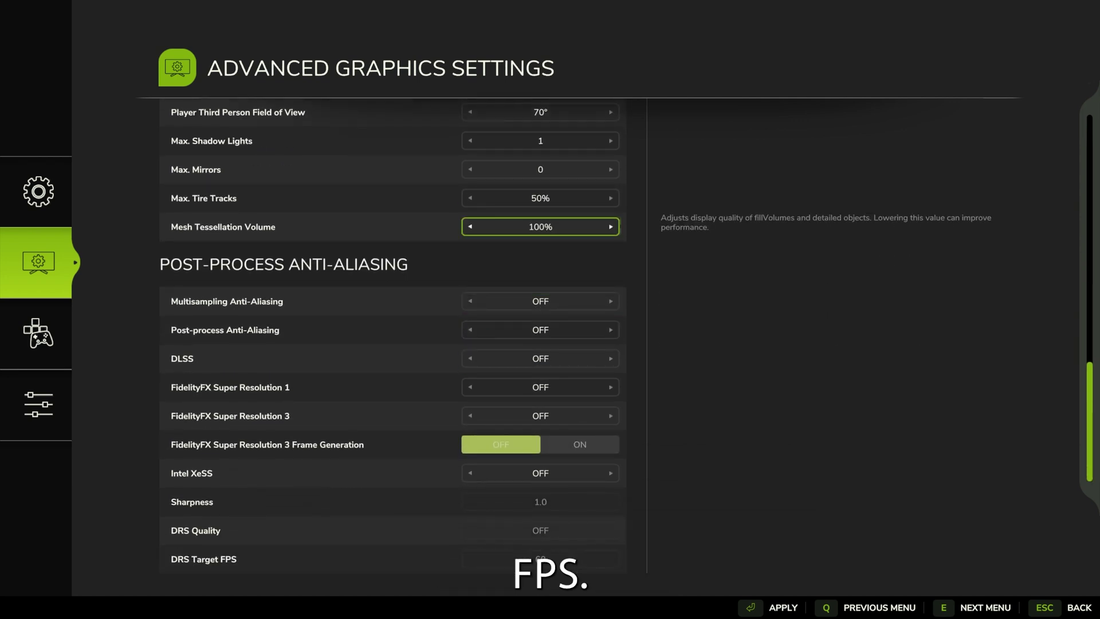
pyautogui.press('Up')
pyautogui.press('Down')
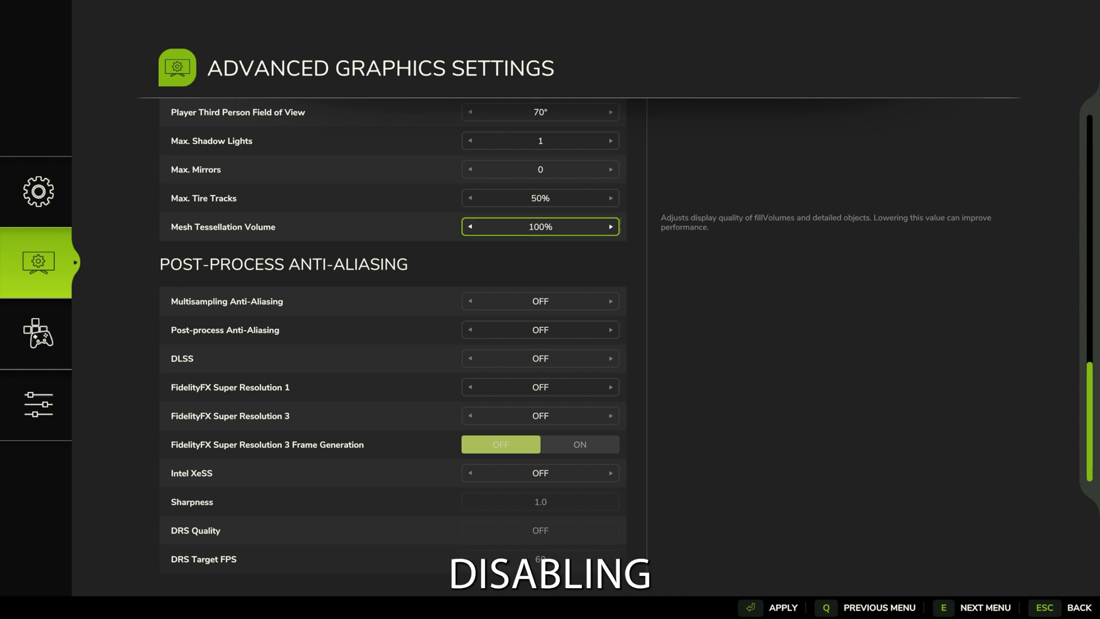
pyautogui.press('Down')
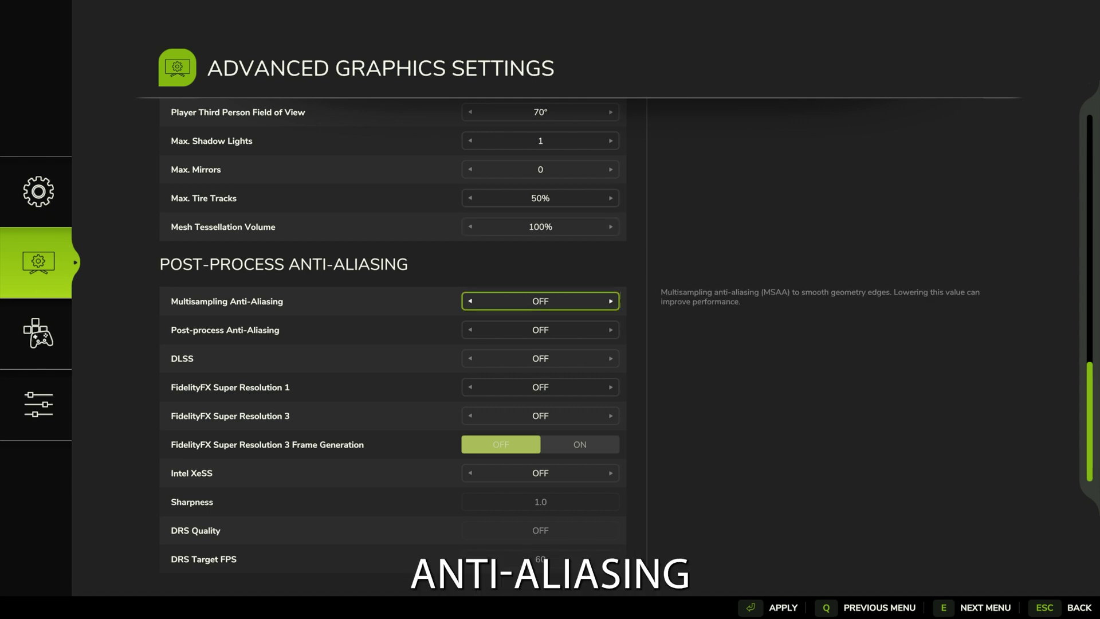
pyautogui.press('Down')
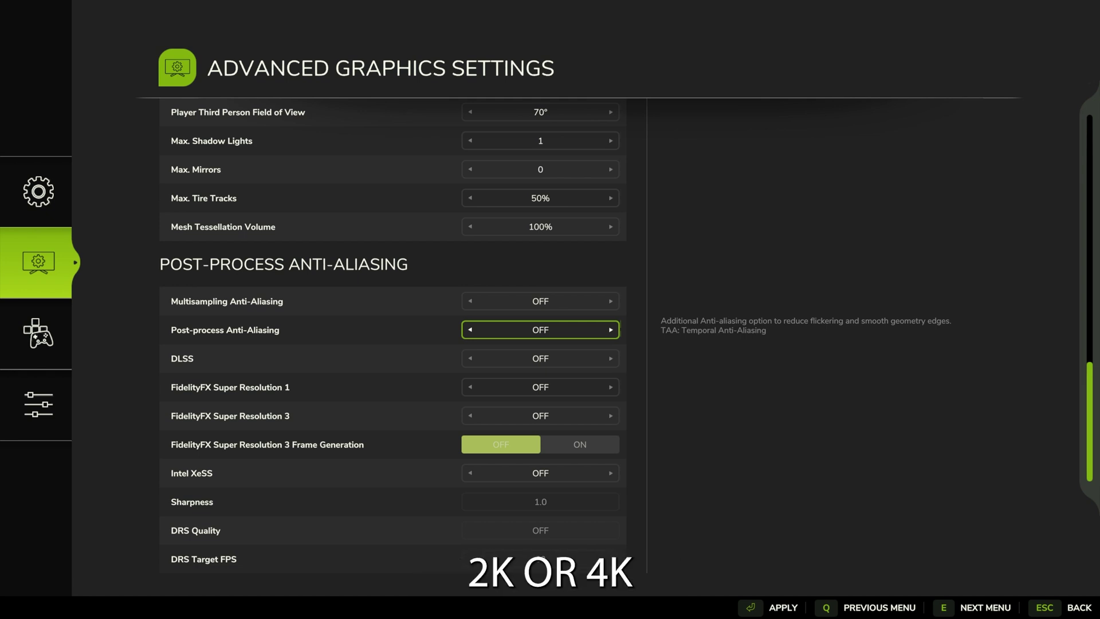
pyautogui.press('Down')
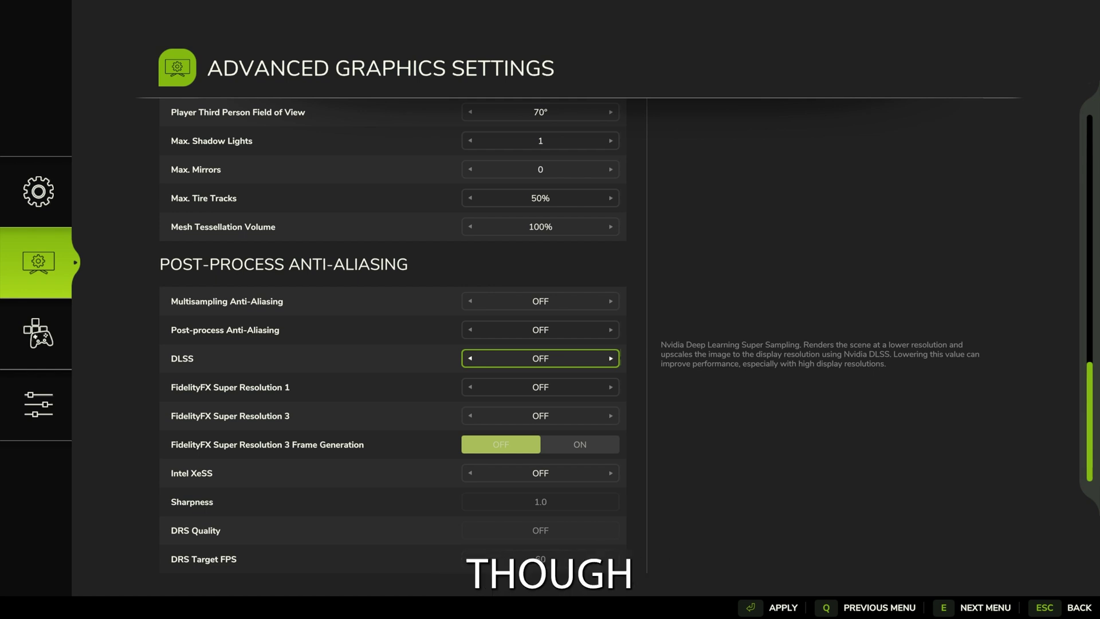
pyautogui.press('Down')
pyautogui.press('Down')
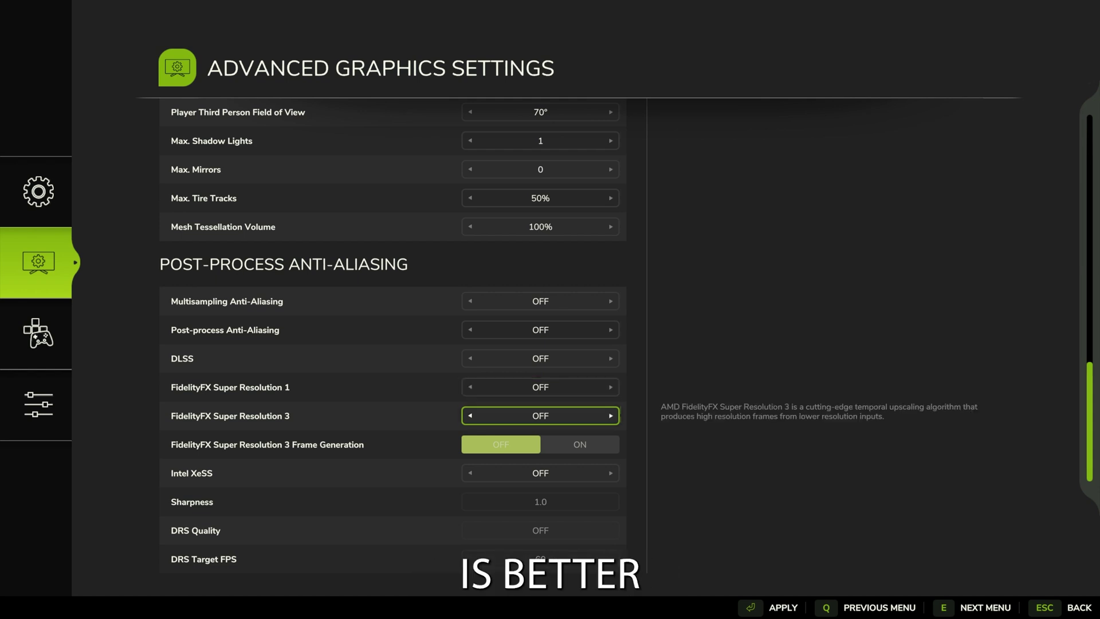
pyautogui.press('Down')
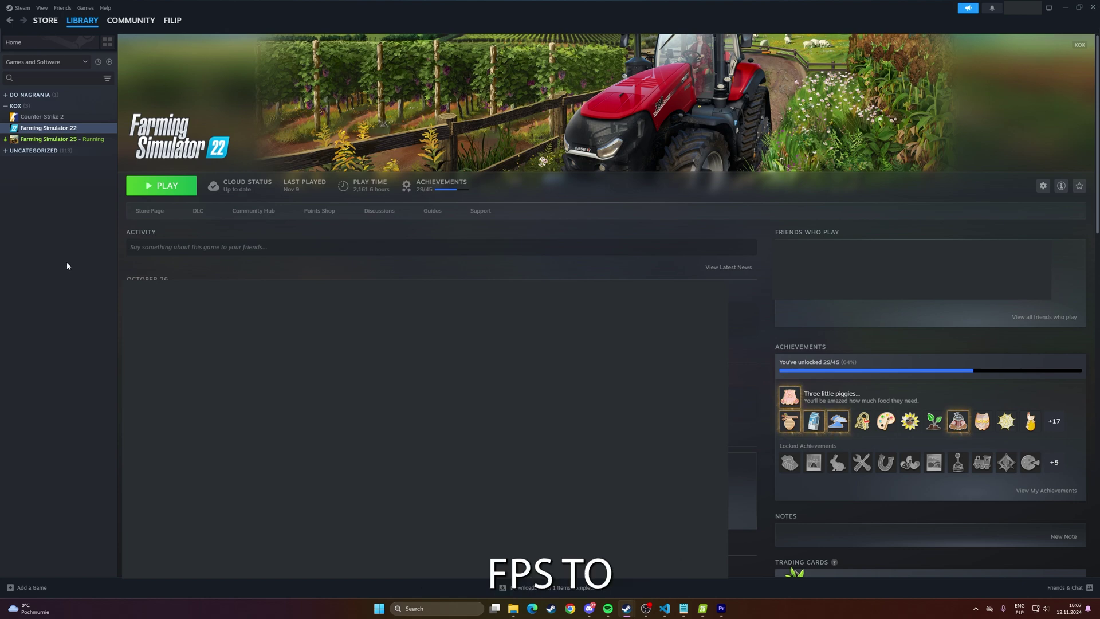
# - Switch to Steam, browse Farming Simulator 25's installed files, and open game.xml in Visual Studio Code
pyautogui.rightClick(67, 141)
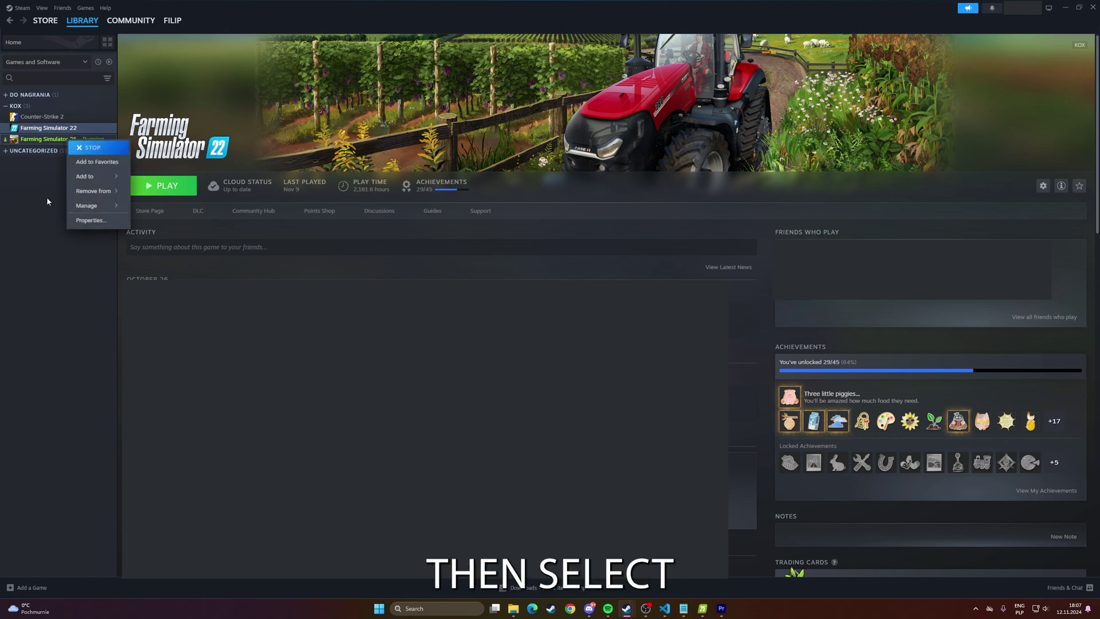
pyautogui.click(80, 221)
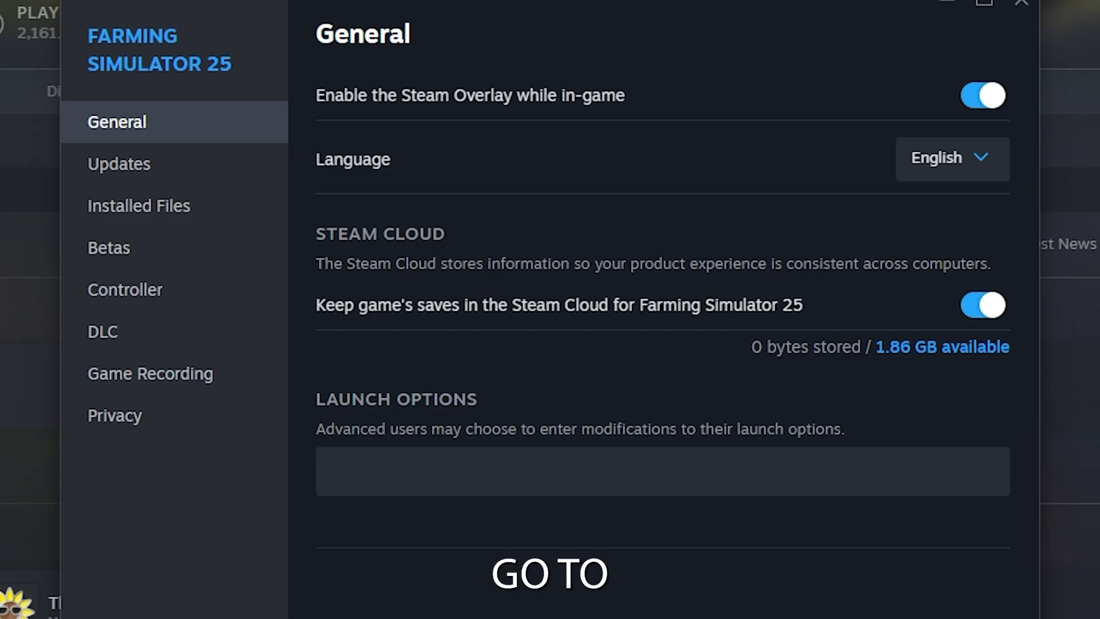
pyautogui.click(202, 210)
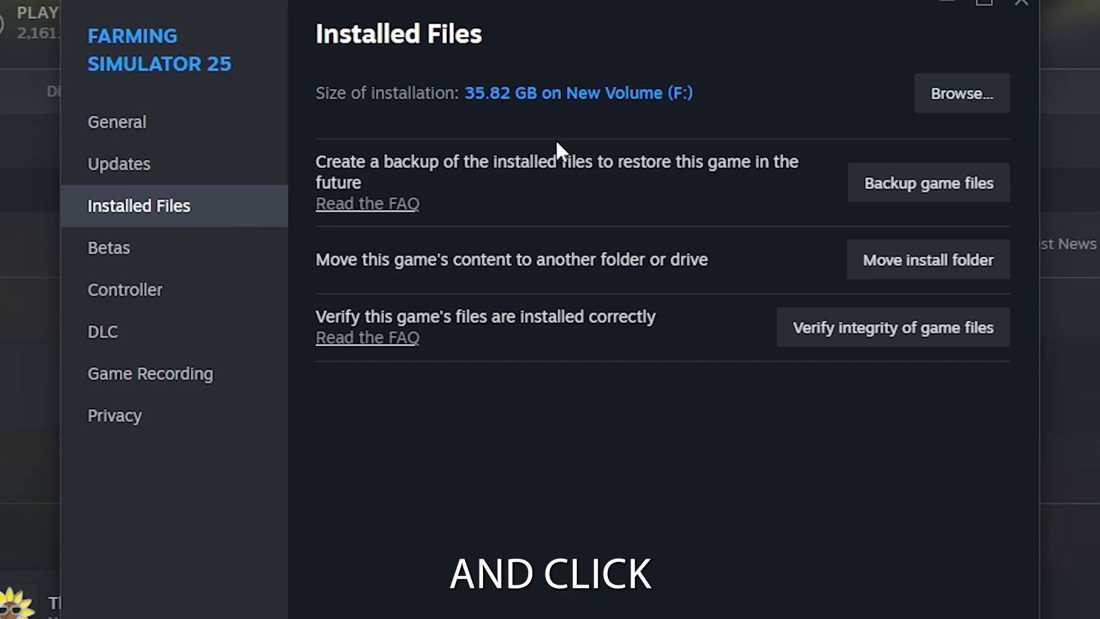
pyautogui.click(962, 94)
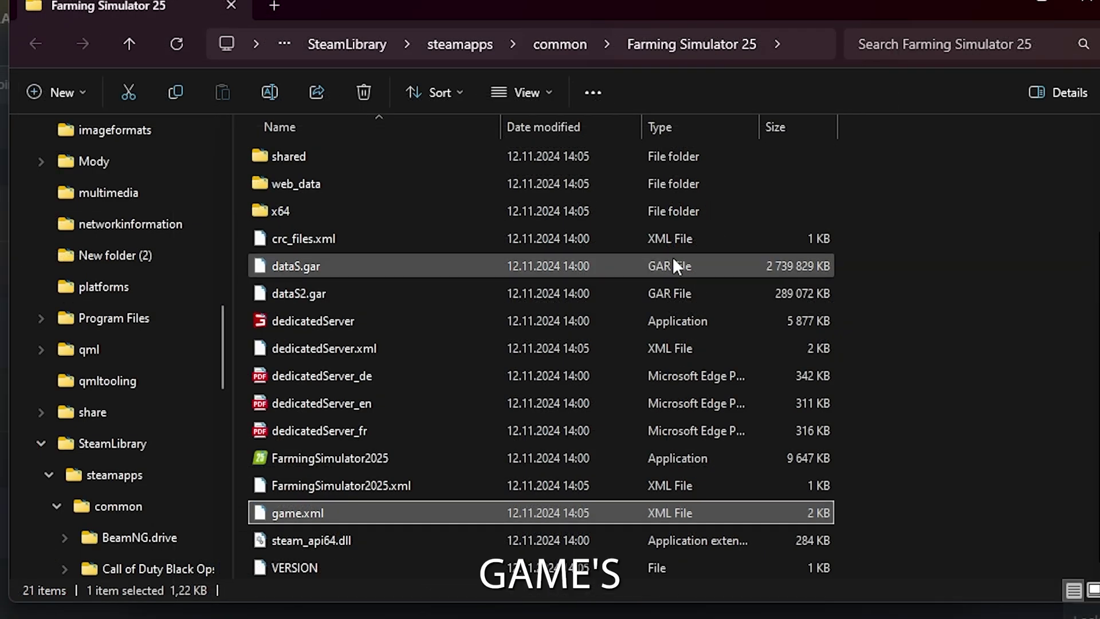
pyautogui.rightClick(328, 512)
pyautogui.moveTo(418, 606)
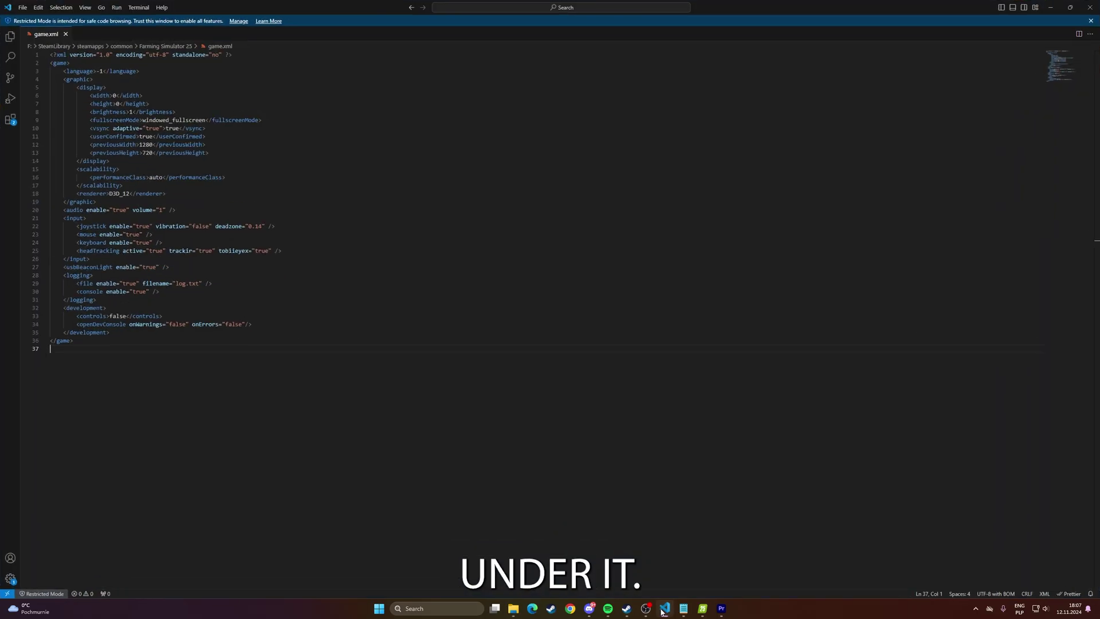
# - In the development section of game.xml, set the controls value to true and save the file
pyautogui.moveTo(100, 308); pyautogui.dragTo(89, 308)
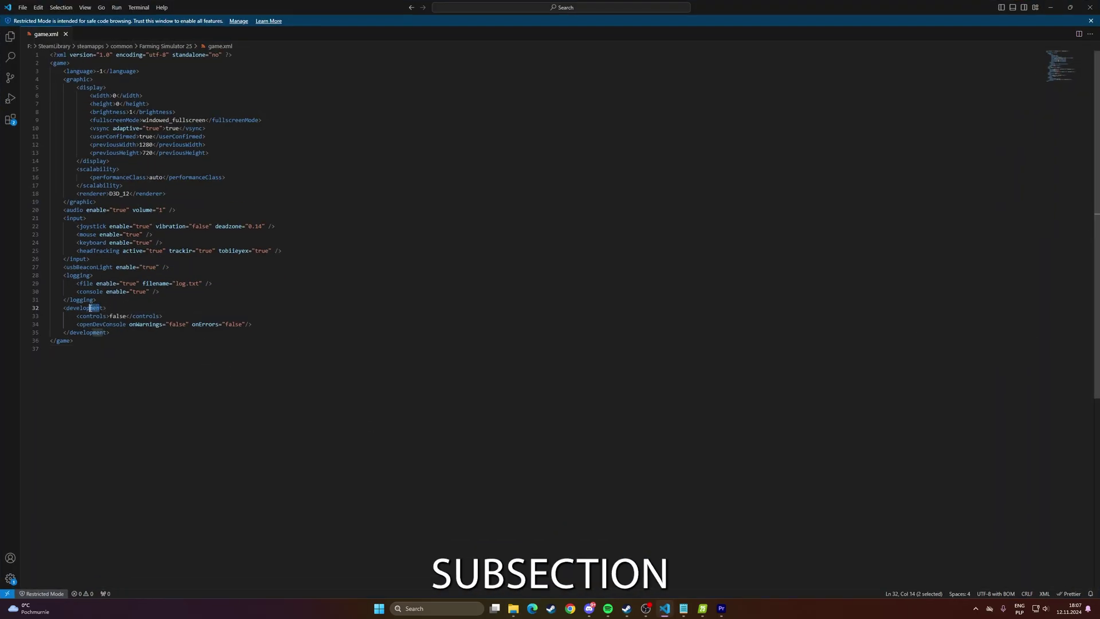
pyautogui.doubleClick(116, 316)
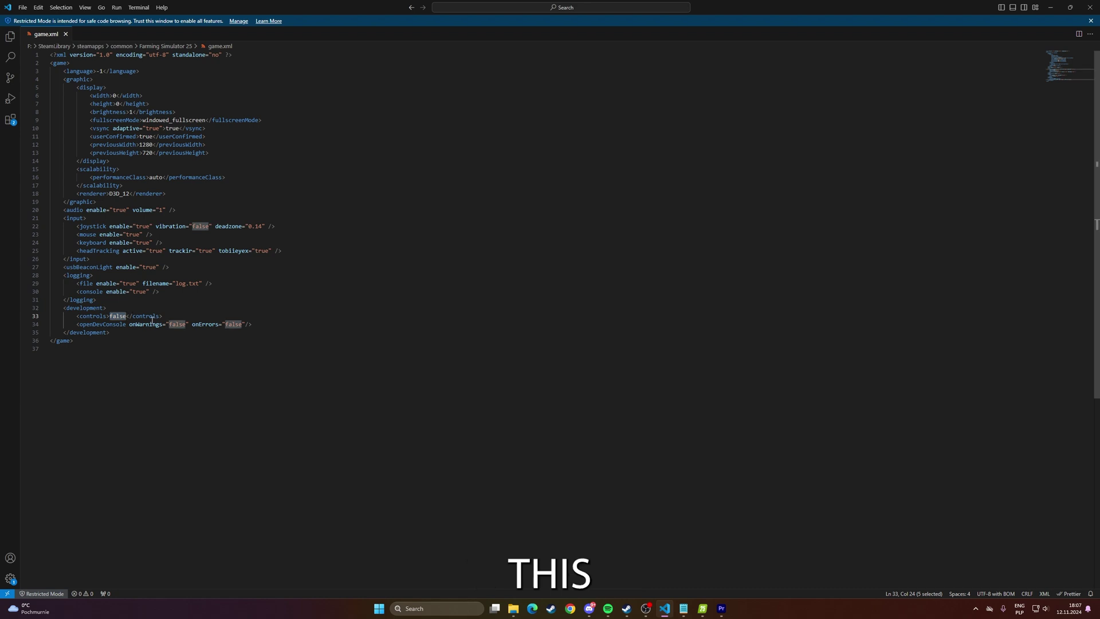
pyautogui.write('true')
pyautogui.click(189, 306)
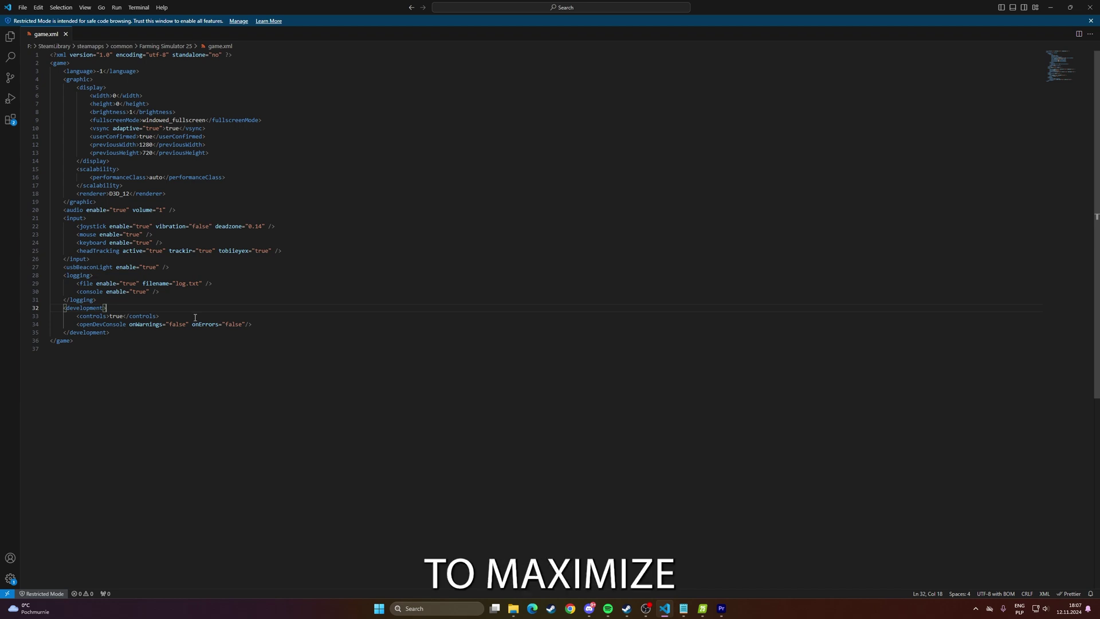
pyautogui.click(22, 7)
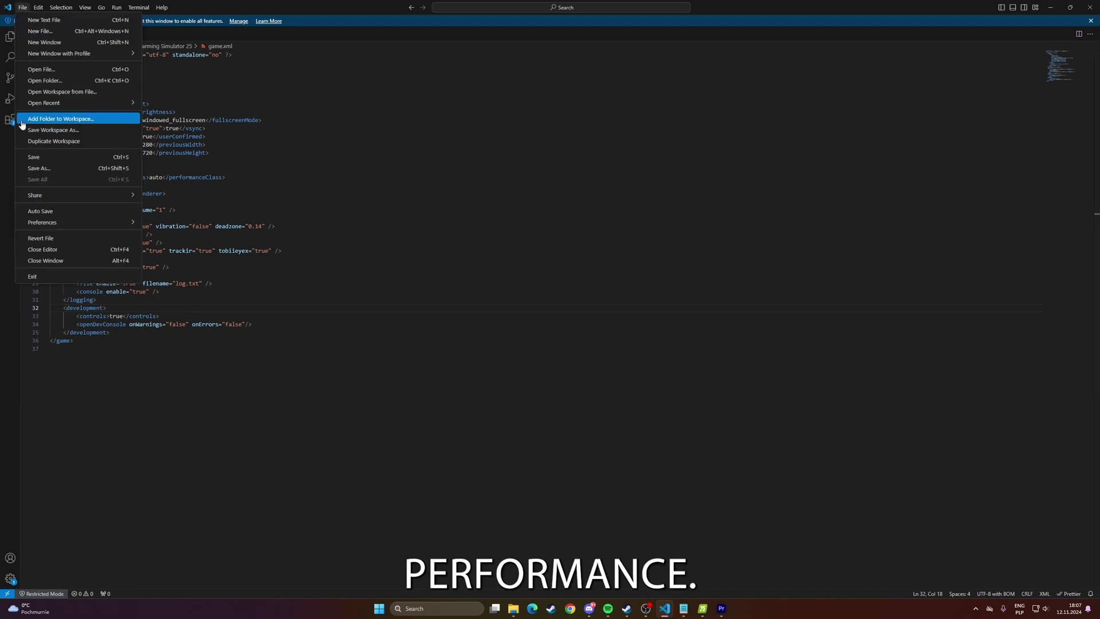
pyautogui.click(32, 156)
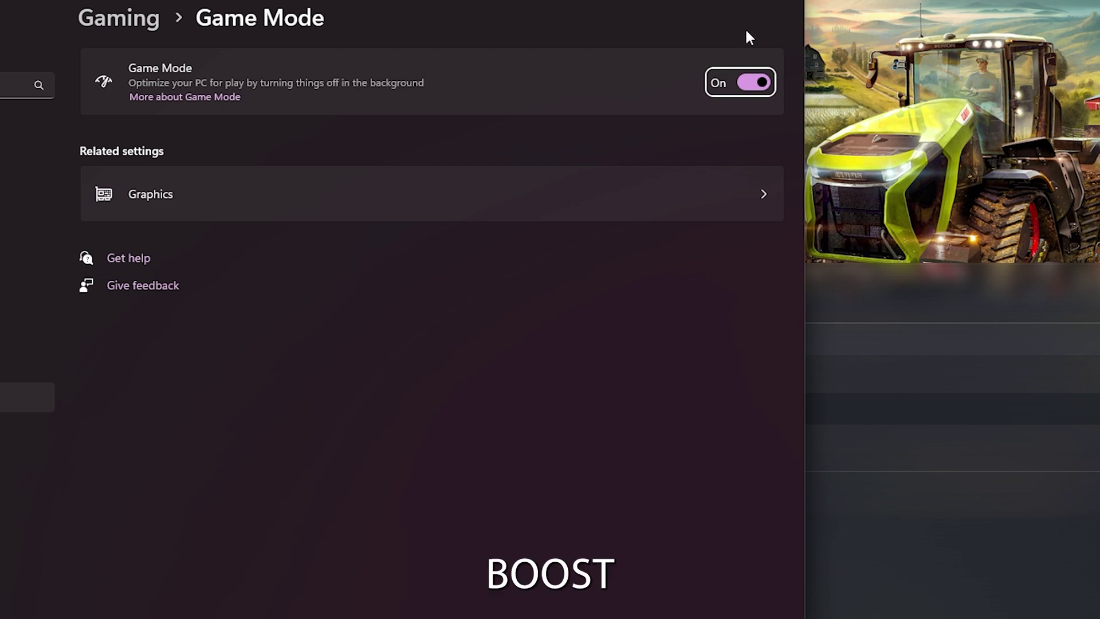
# - Search Windows for Edit power plan and open the Power Options page listing the available power plans
pyautogui.press('super+s')
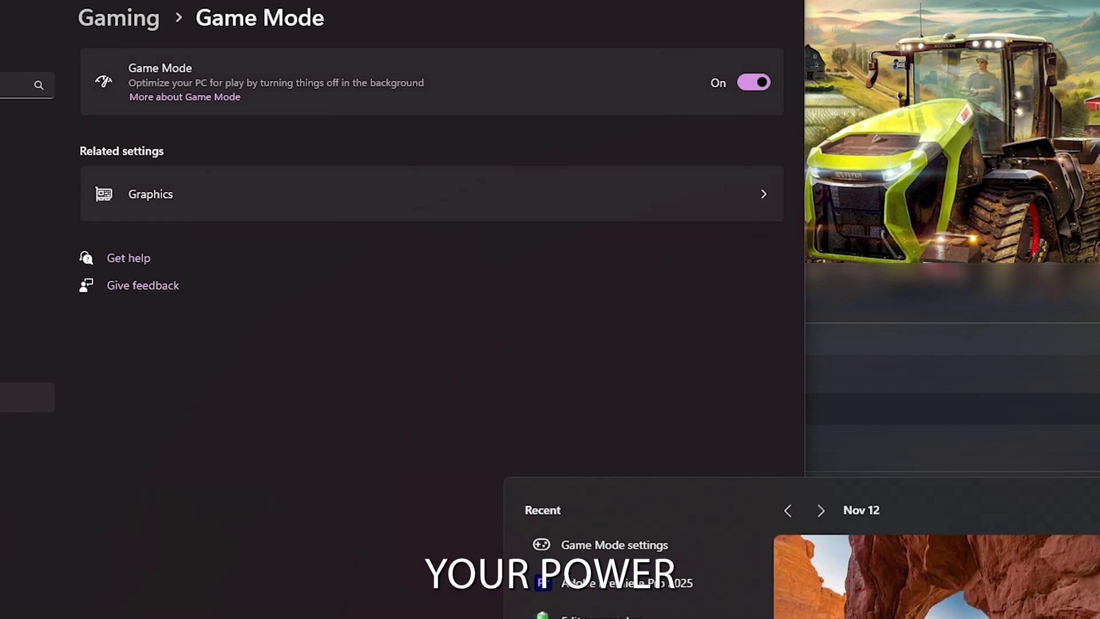
pyautogui.write('edit')
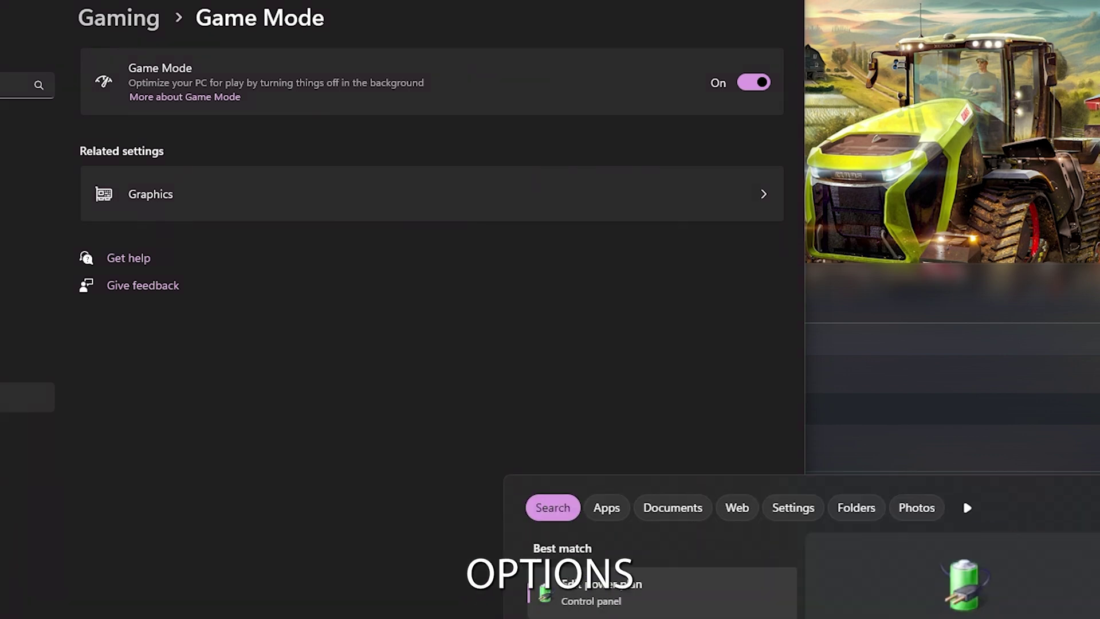
pyautogui.click(631, 610)
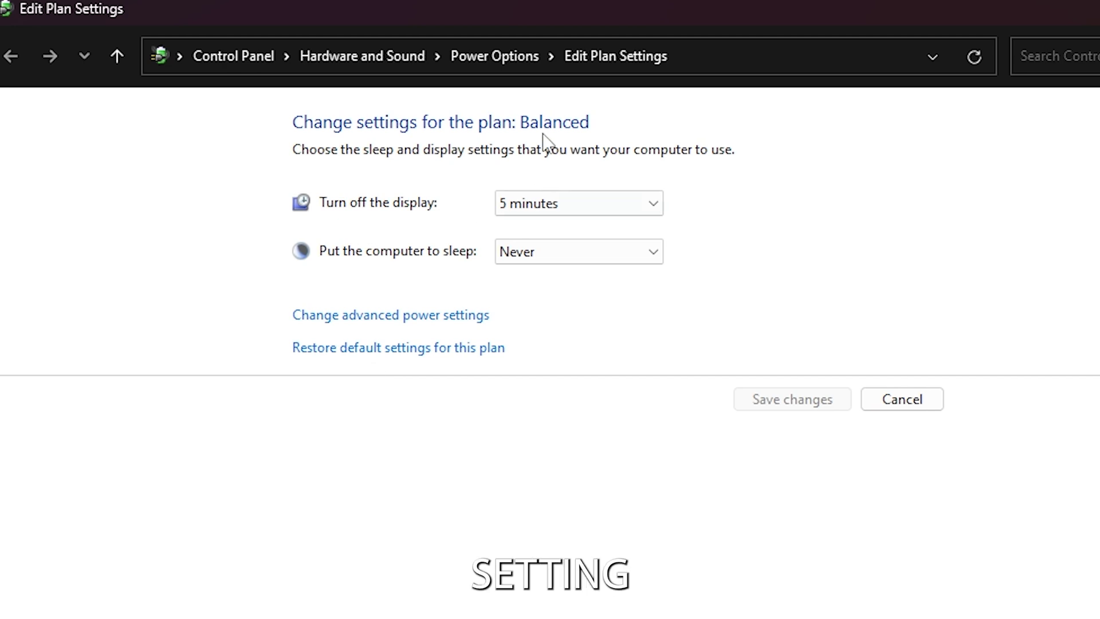
pyautogui.click(526, 57)
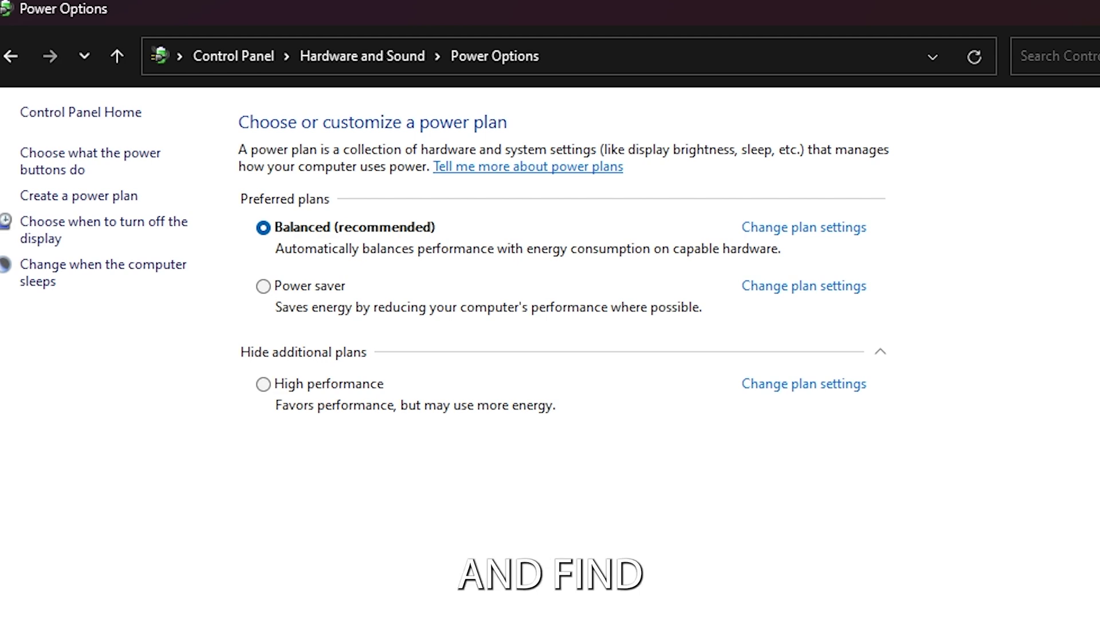
# - Find Device Manager through the Windows search and open it
pyautogui.press('super')
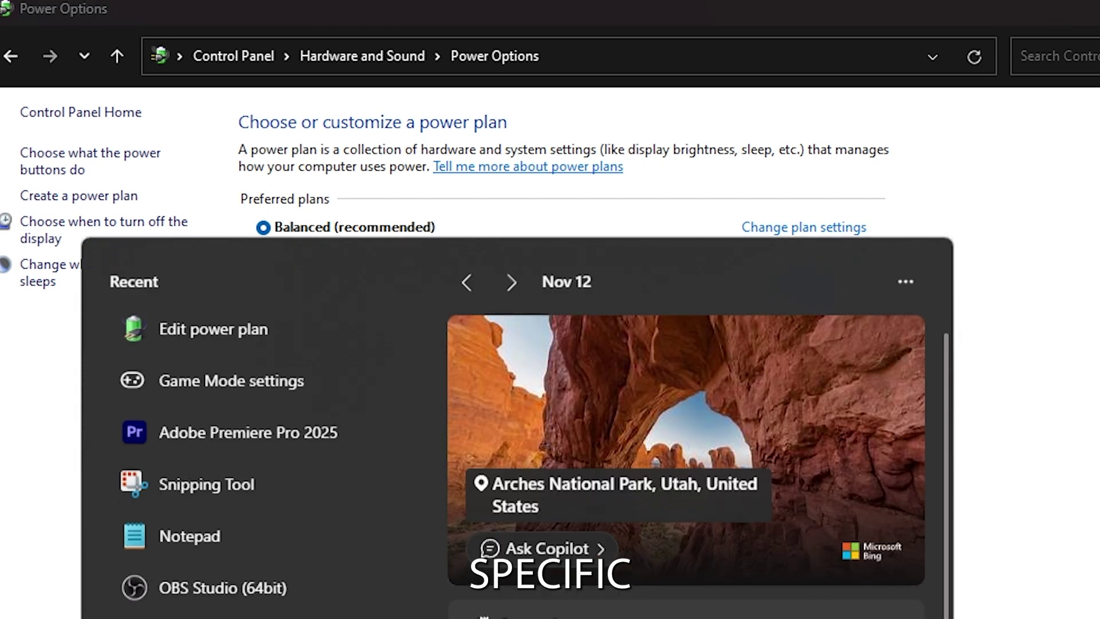
pyautogui.write('devmg')
pyautogui.press('Return')
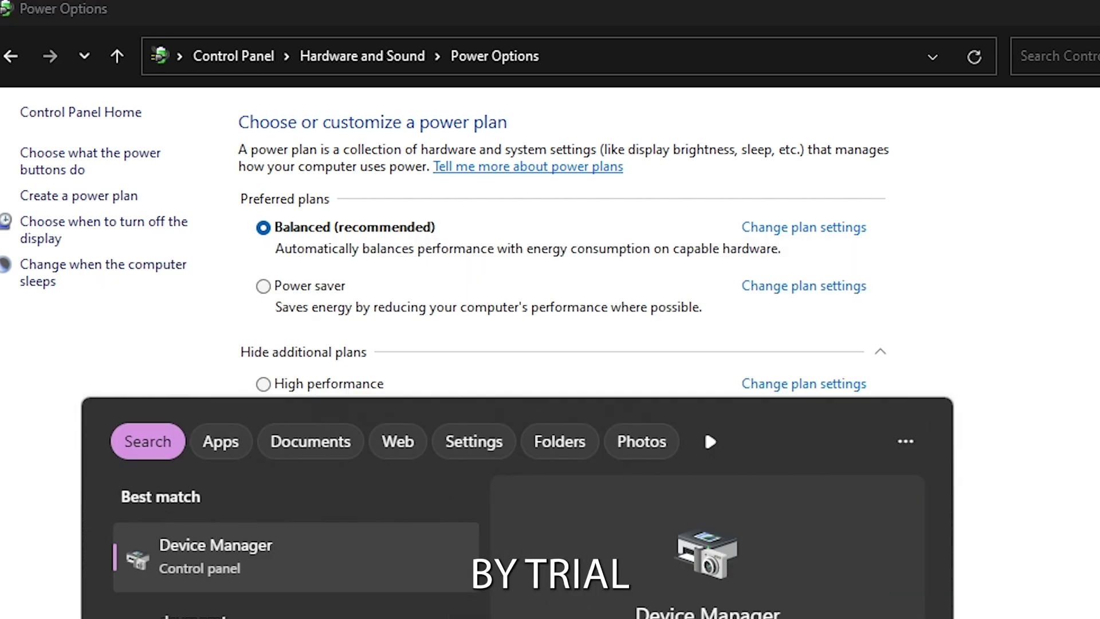